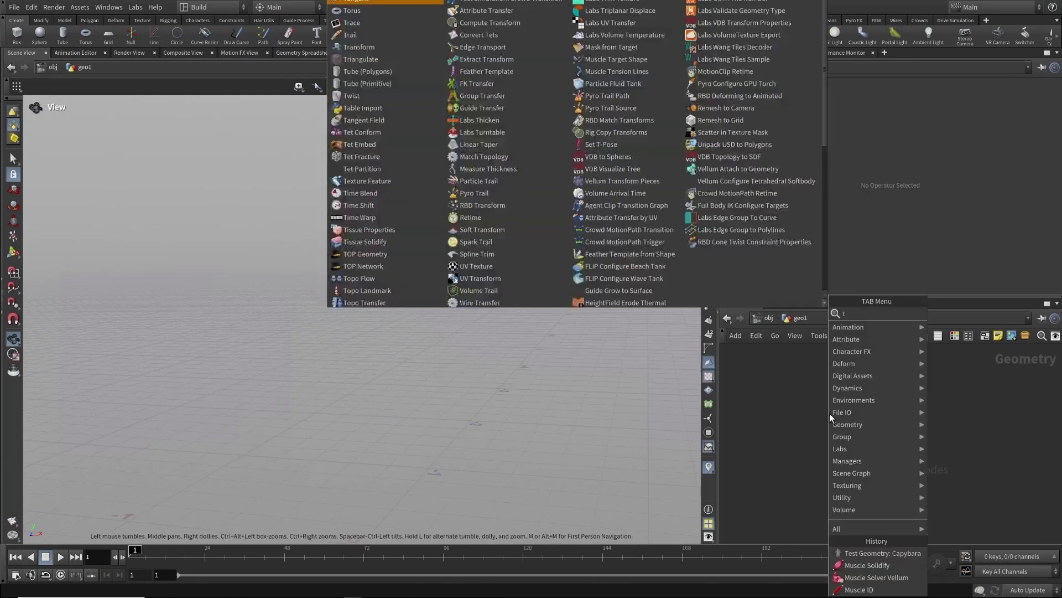
Add a Test Geometry: Capybara node to the empty geo1 network
text(test)
click(981, 312)
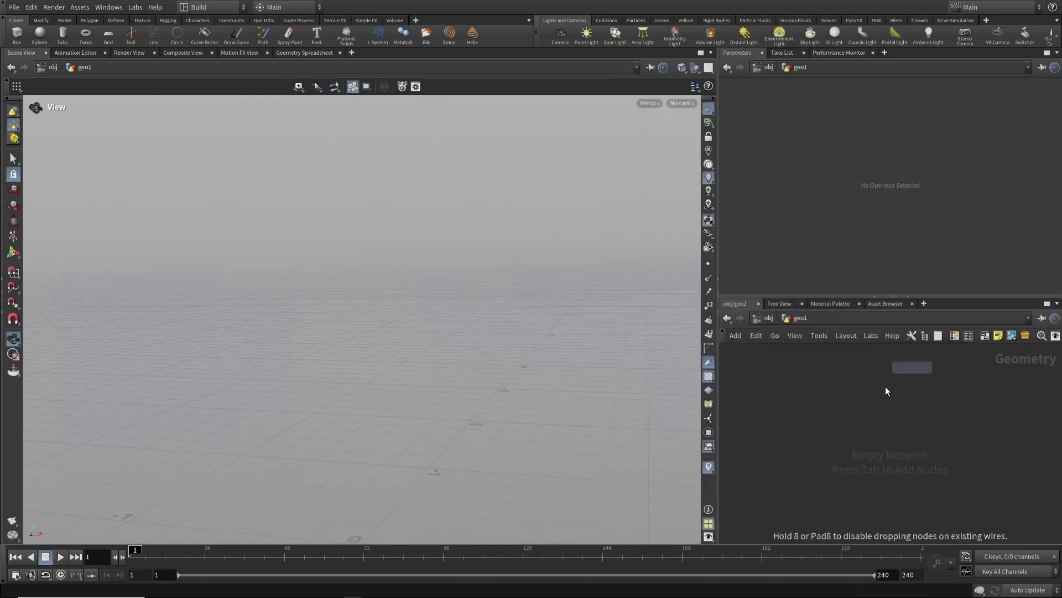
click(856, 387)
drag(592, 351, 530, 366)
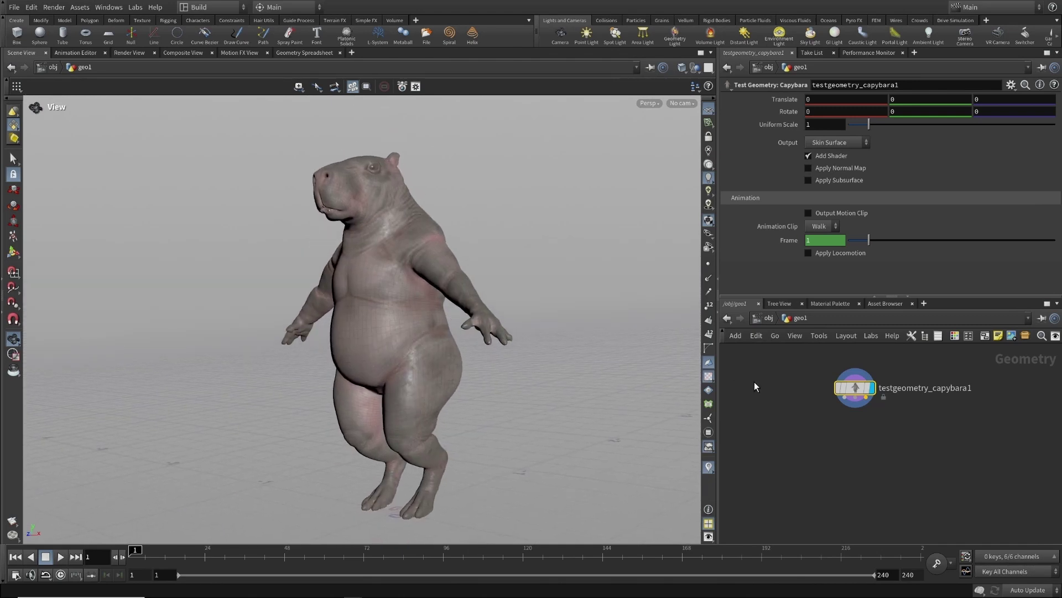
Set the capybara node's output to Muscle Surfaces and inspect the muscles
click(830, 142)
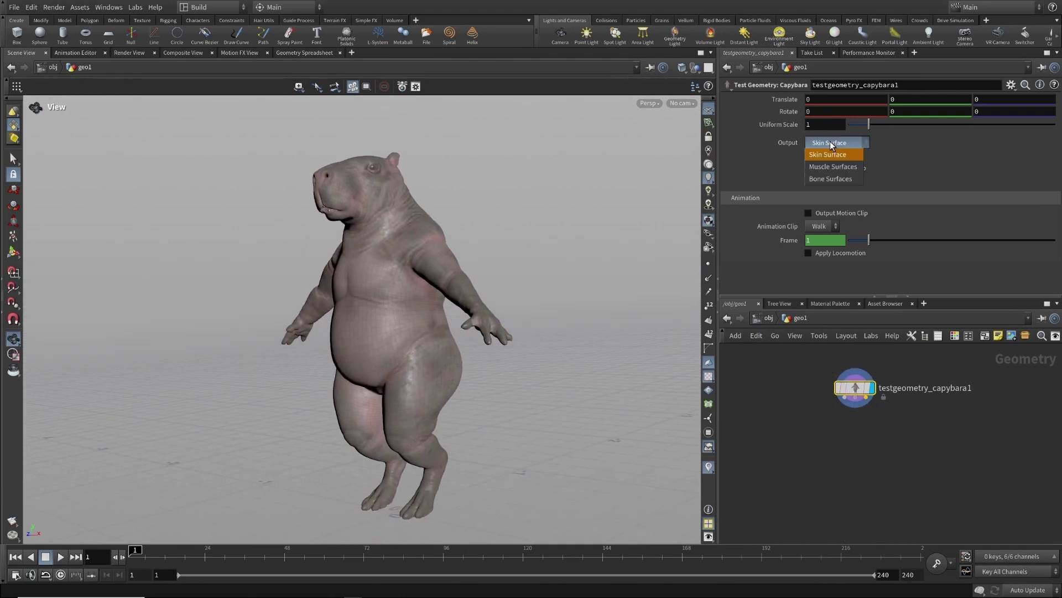
click(830, 166)
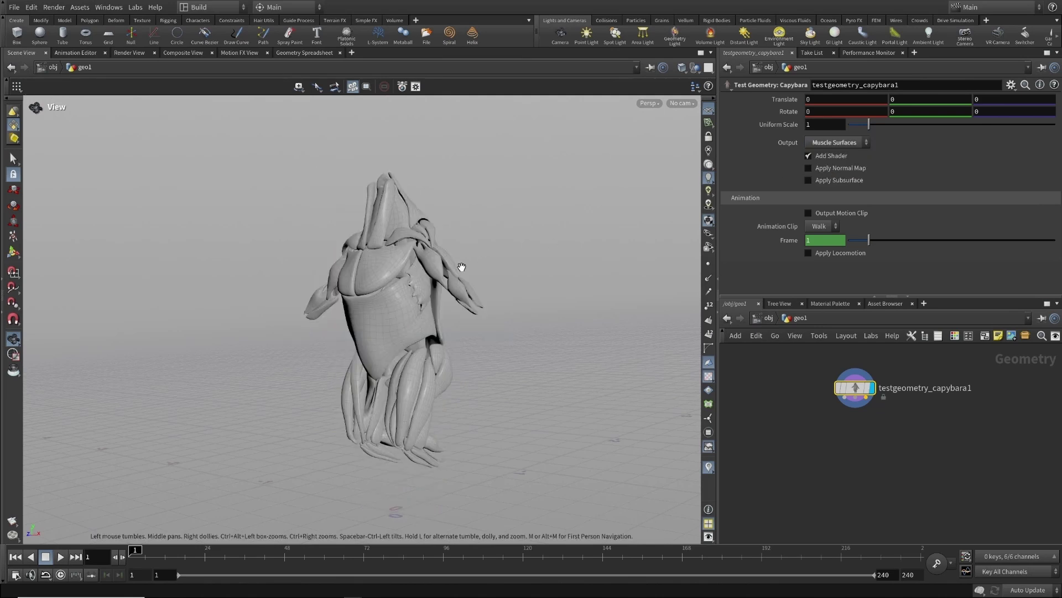
drag(401, 274, 567, 330)
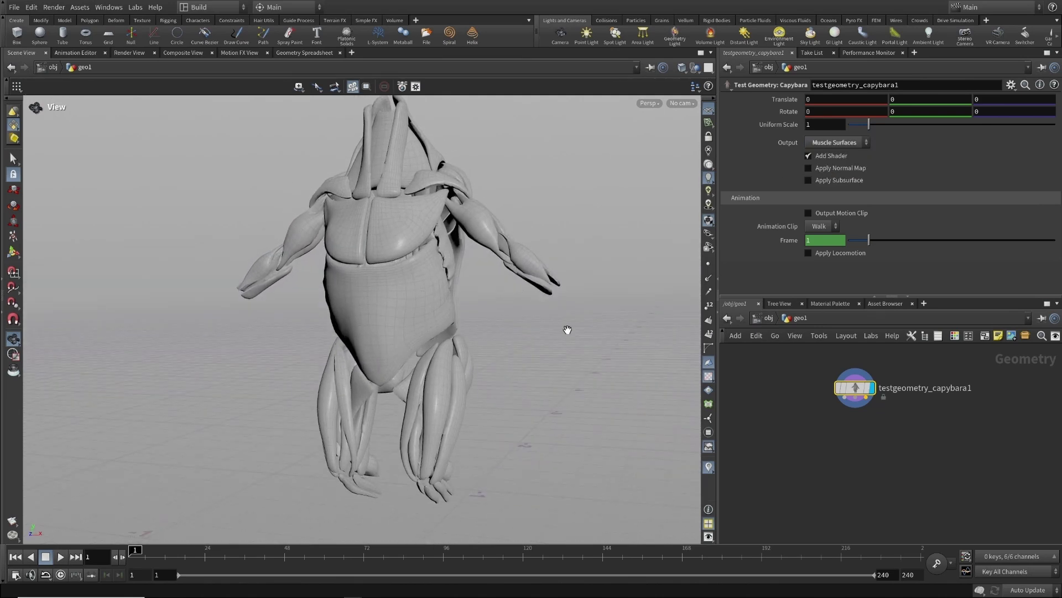
Add a Muscle Solidify node fed by the capybara muscle geometry and display it
key(Tab)
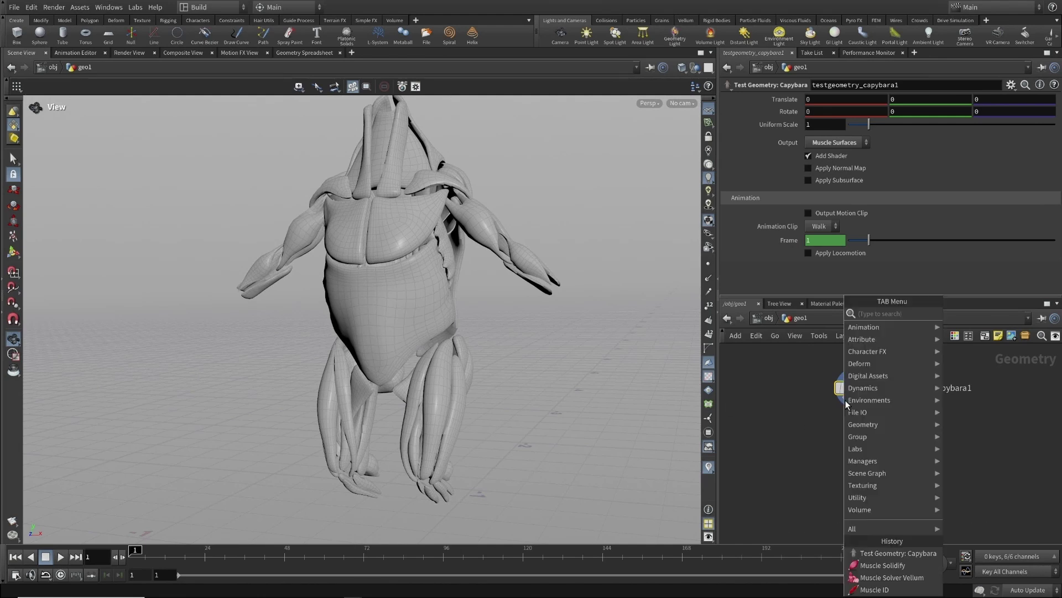
text(musc)
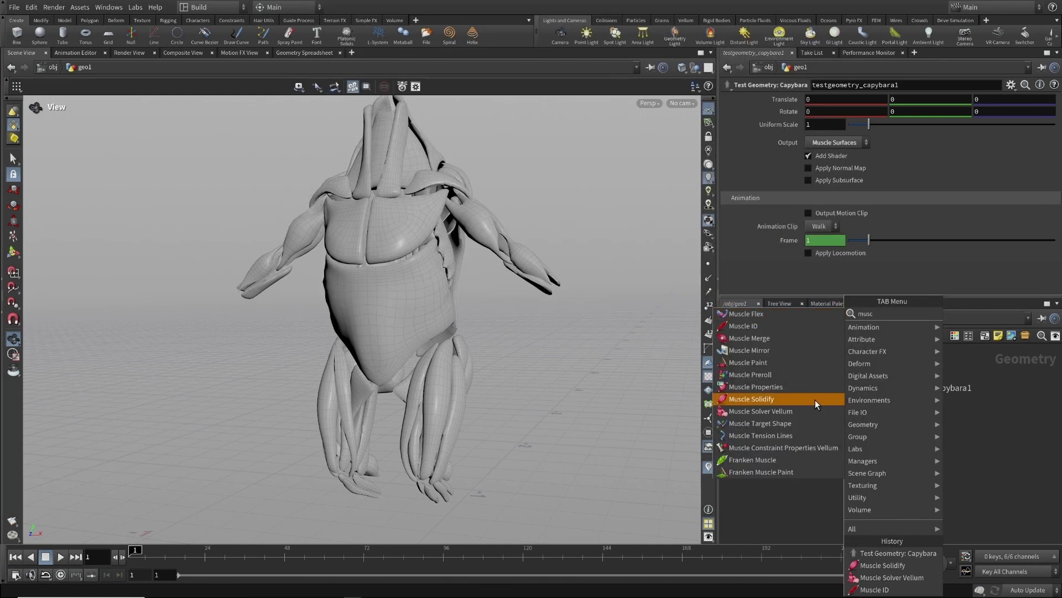
click(815, 399)
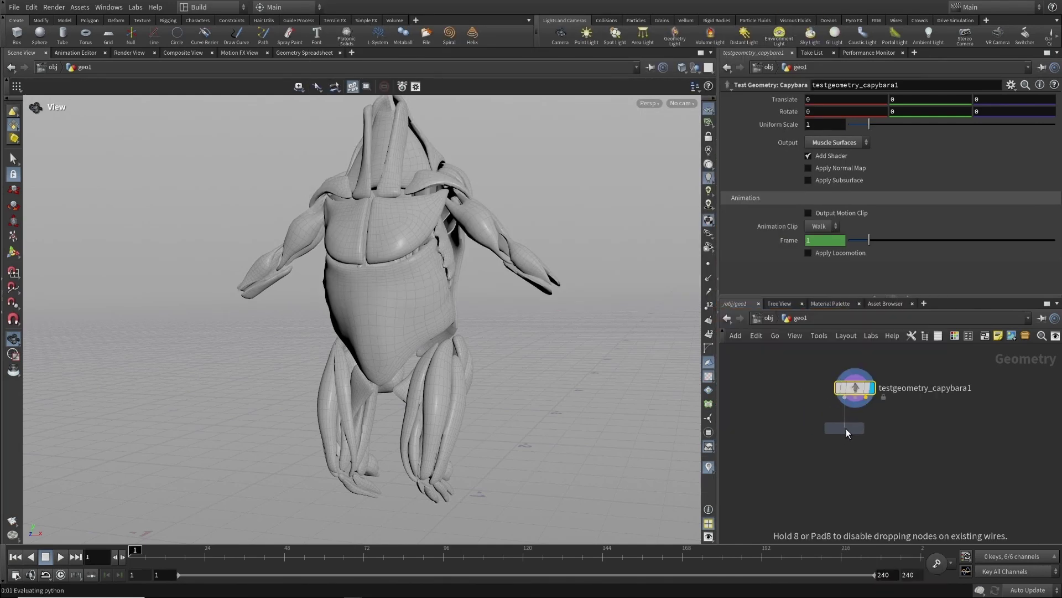
click(846, 428)
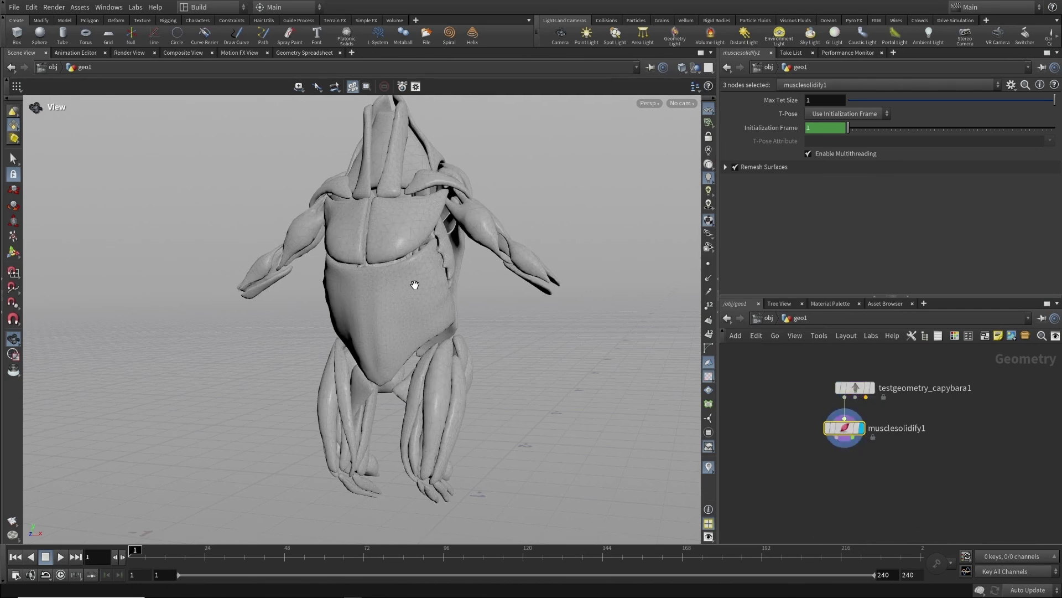
Set the Muscle Solidify node's remesh Min Size to 0.0175 and inspect the mesh
click(725, 167)
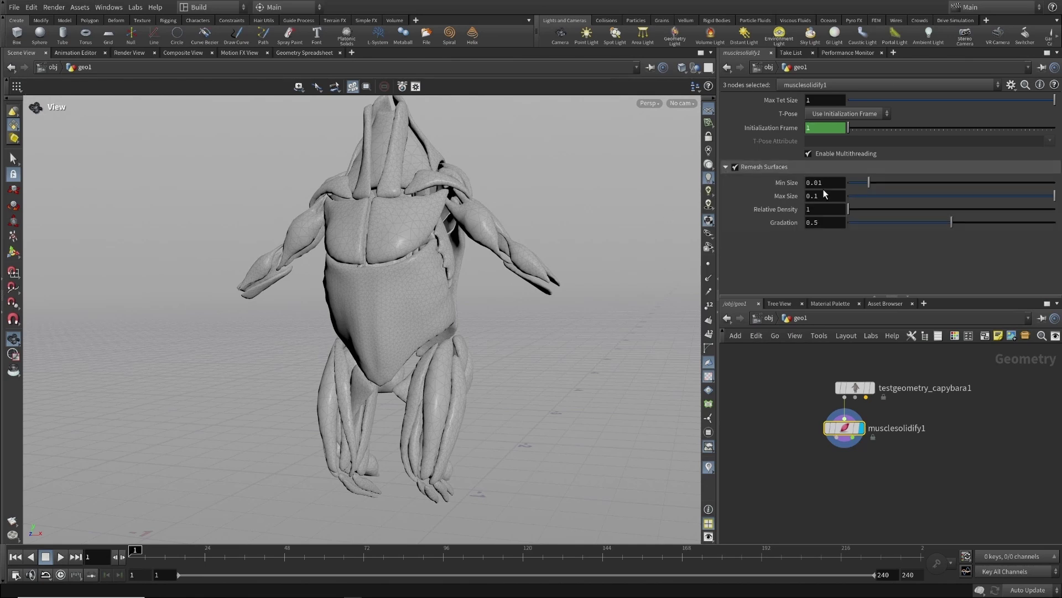
key(Return)
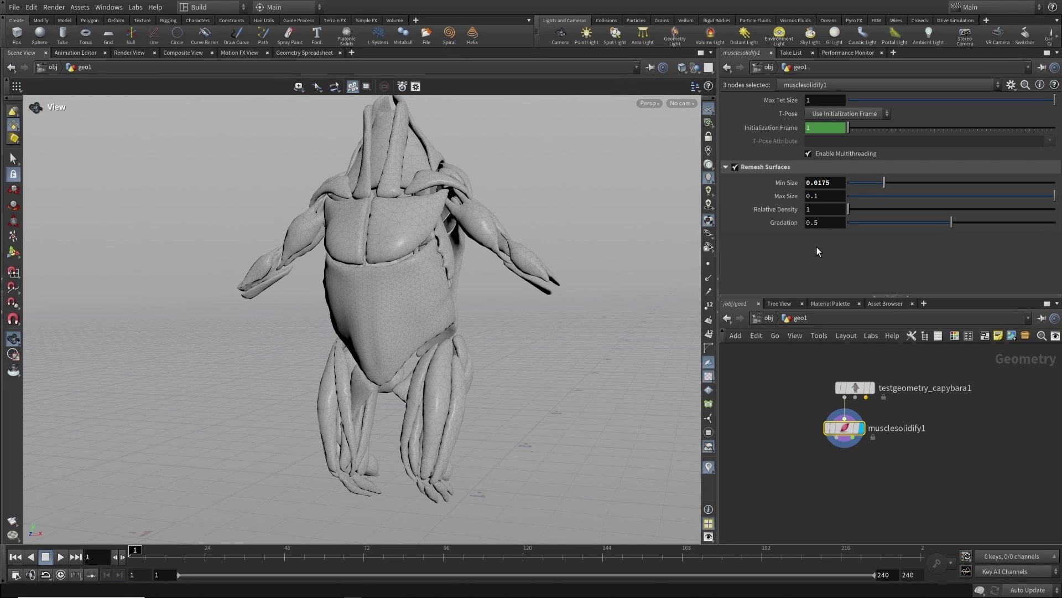
mouse_move(424, 345)
mouse_down()
mouse_move(447, 334)
mouse_move(486, 368)
mouse_move(465, 350)
mouse_move(474, 356)
mouse_move(437, 357)
mouse_up()
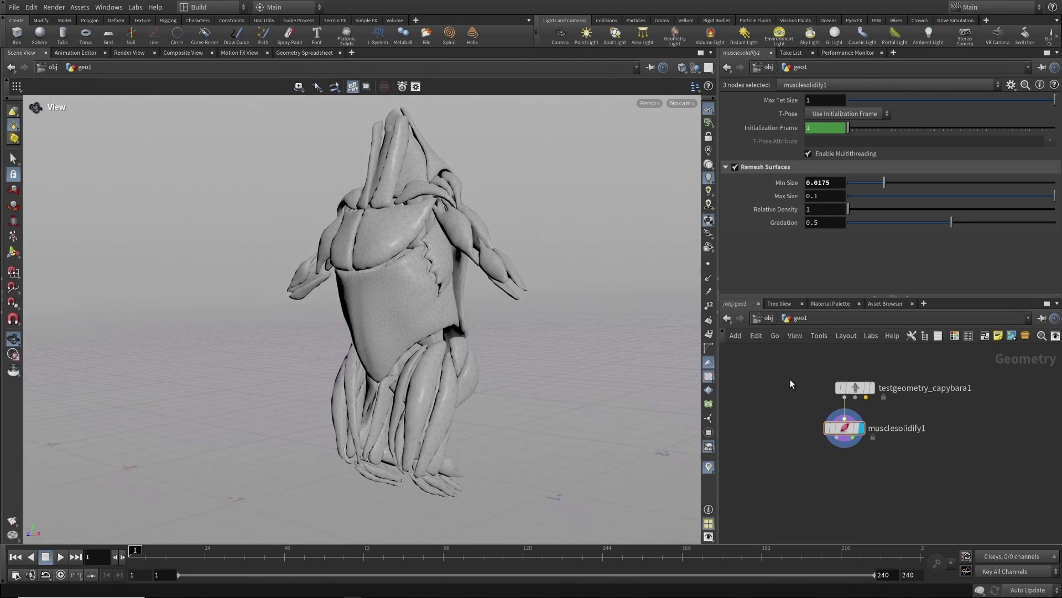
Add a Muscle Solver Vellum node after the Muscle Solidify node and display its result
key(Tab)
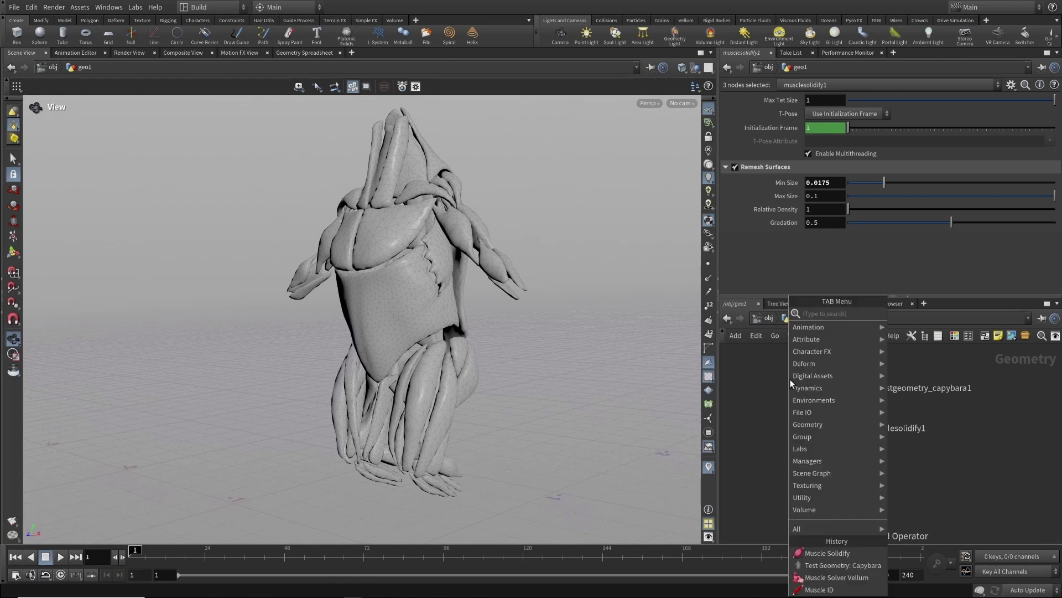
mouse_move(809, 354)
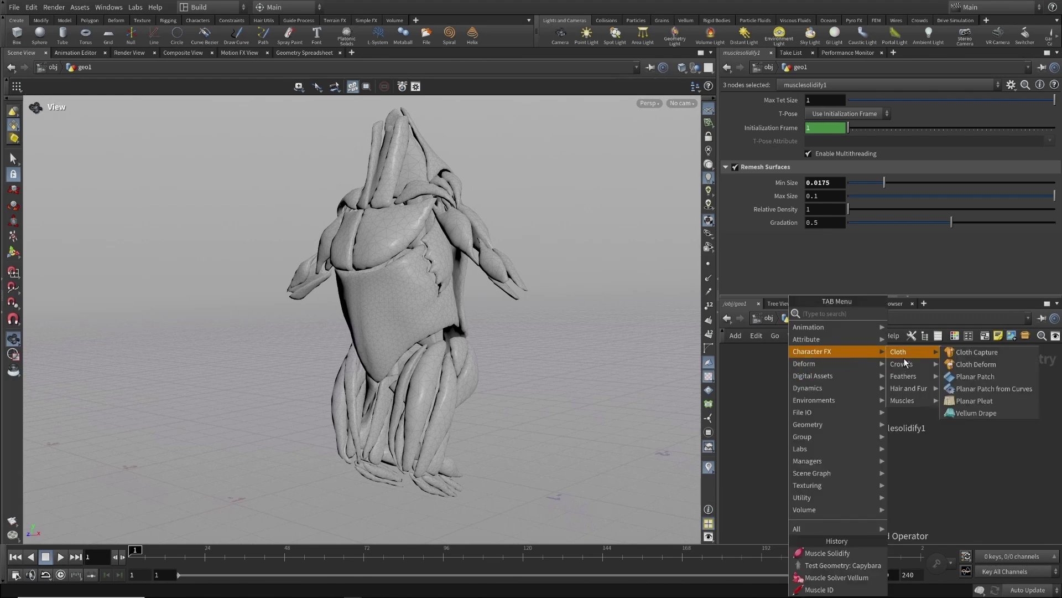
mouse_move(905, 399)
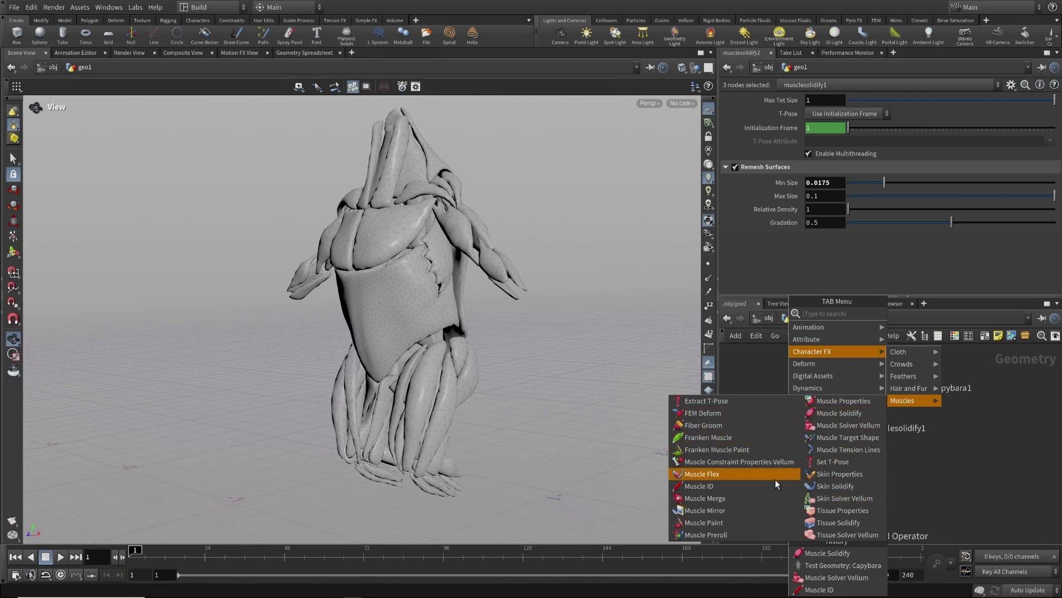
click(845, 426)
click(886, 485)
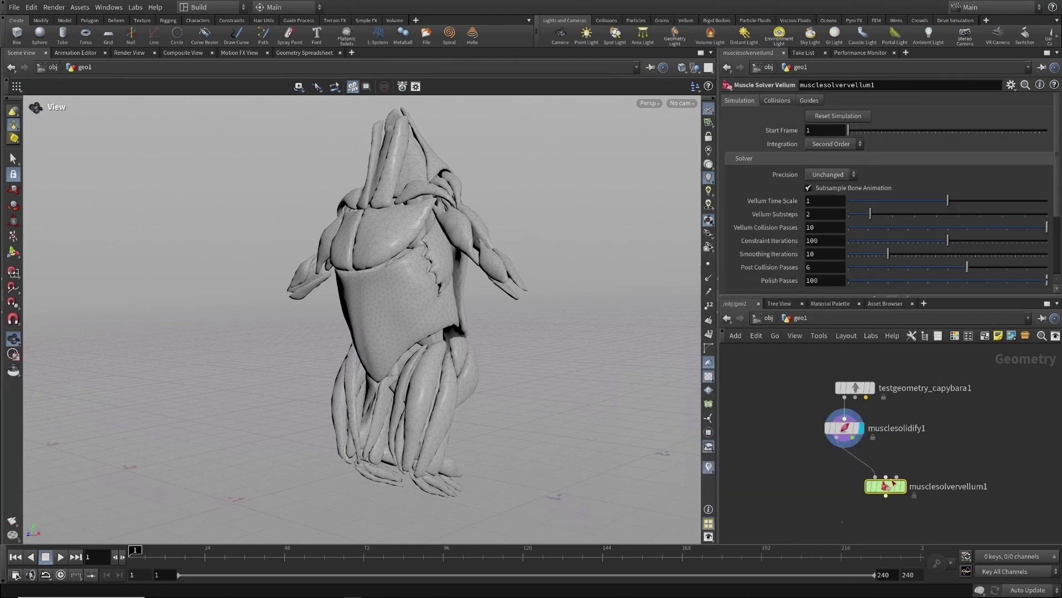
click(905, 489)
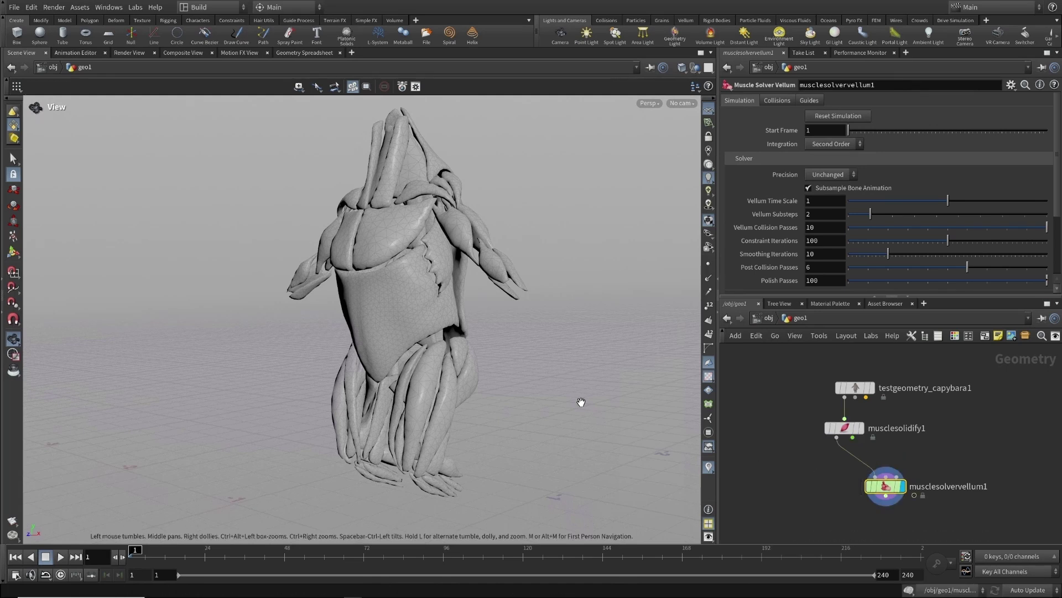
drag(559, 385, 449, 357)
key(Return)
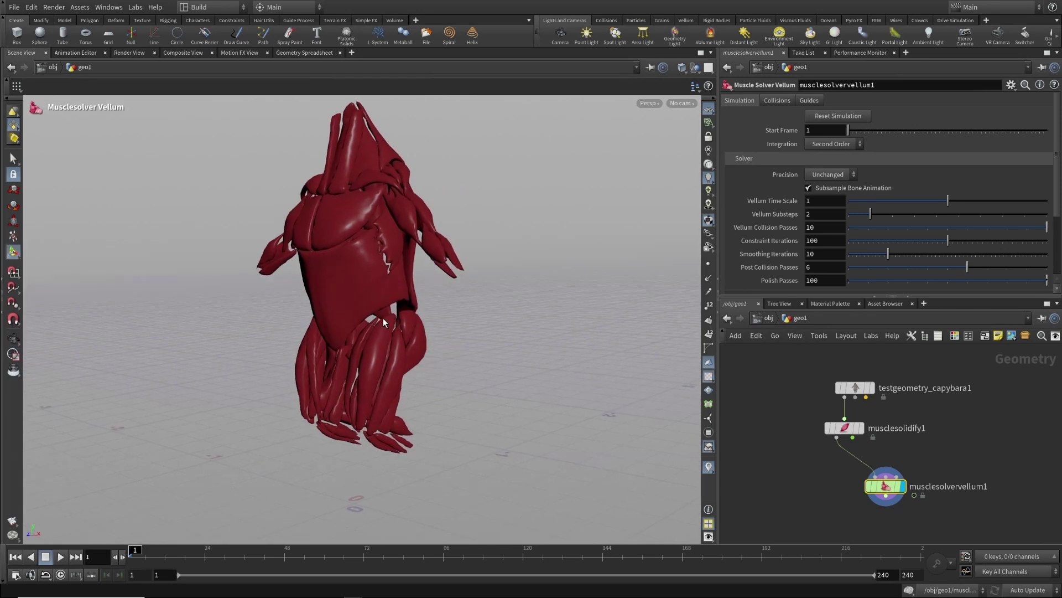
Enable the ground plane in the muscle solver's collision settings and run the simulation briefly
click(778, 101)
click(808, 177)
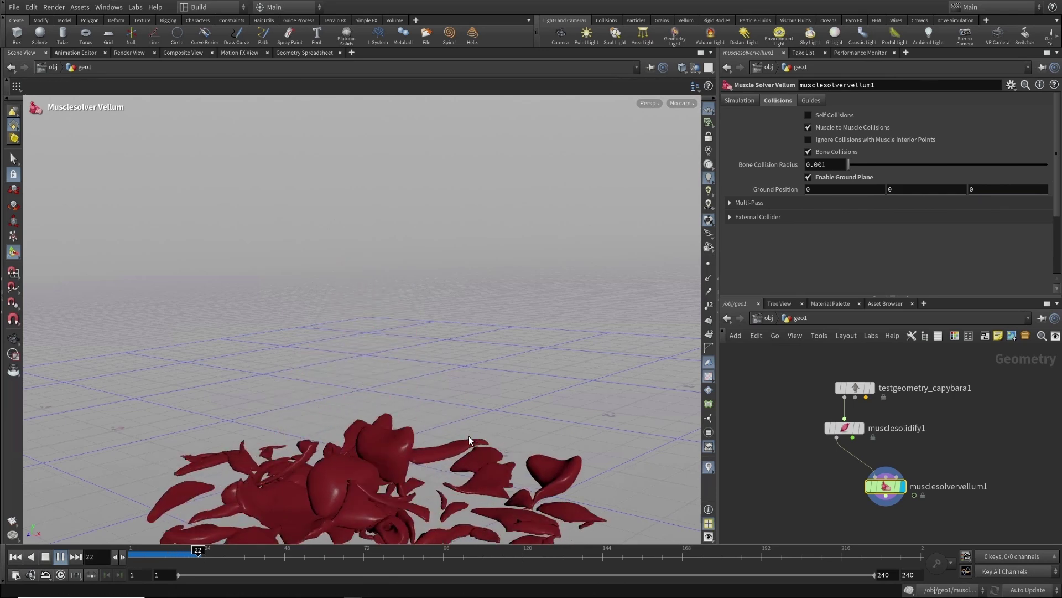
click(46, 557)
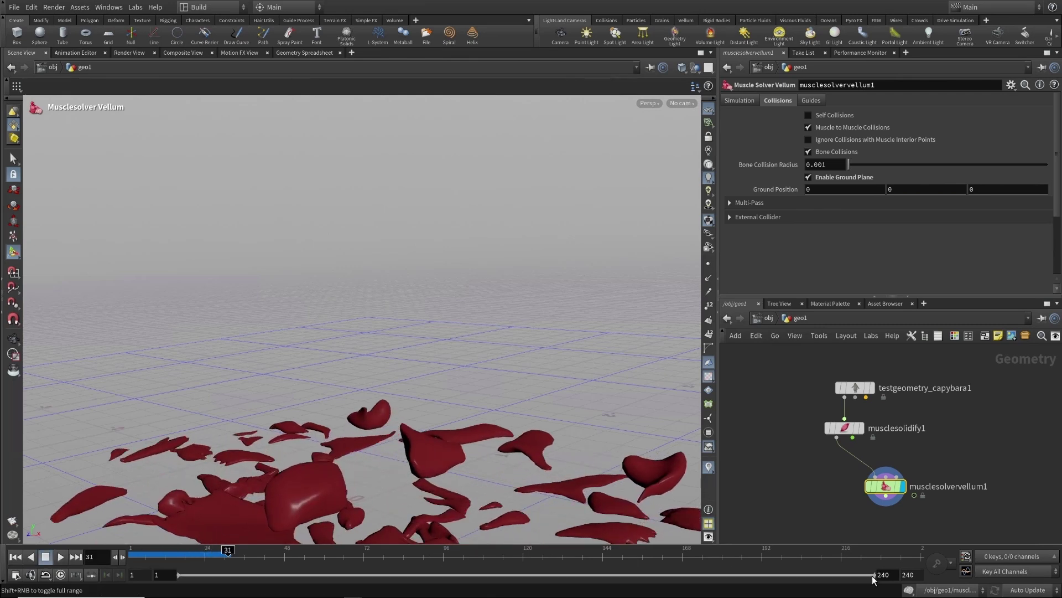
Shorten the playback range to end at frame 29, replay the muscle simulation, and return to frame 1
drag(873, 576, 262, 573)
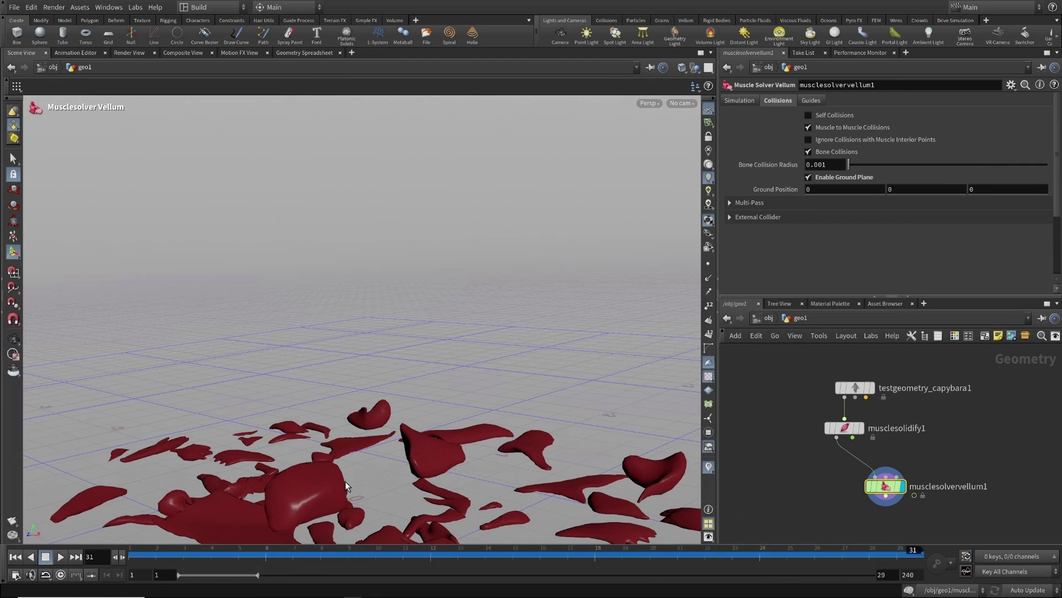
alt+drag(345, 481, 171, 537)
click(62, 558)
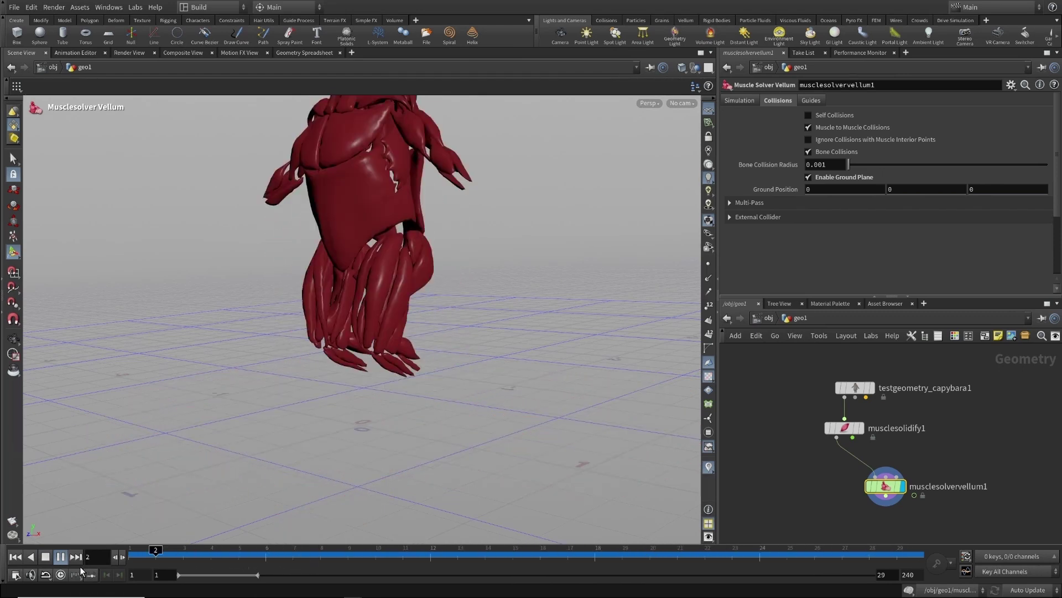
click(46, 557)
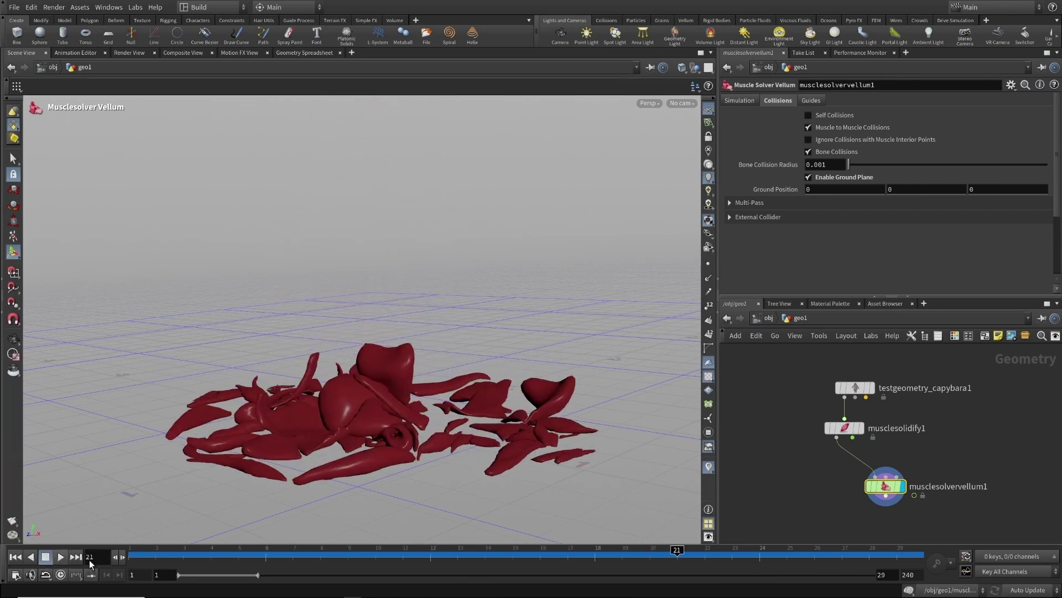
key(Escape)
drag(483, 380, 456, 434)
key(Return)
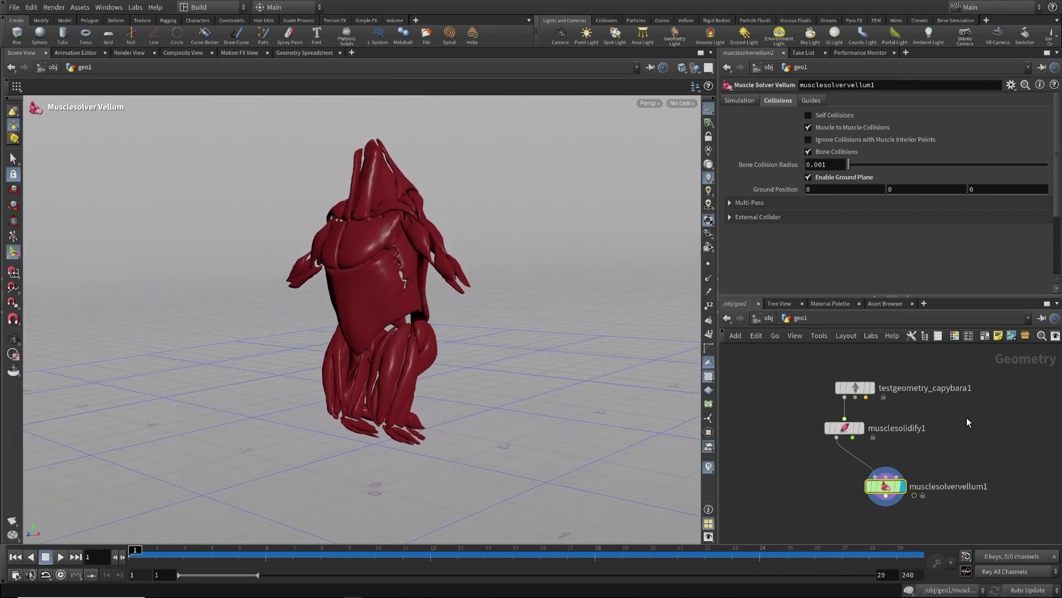
Duplicate the capybara test geometry node and set the copy's output to Bone Surfaces
click(872, 388)
click(859, 390)
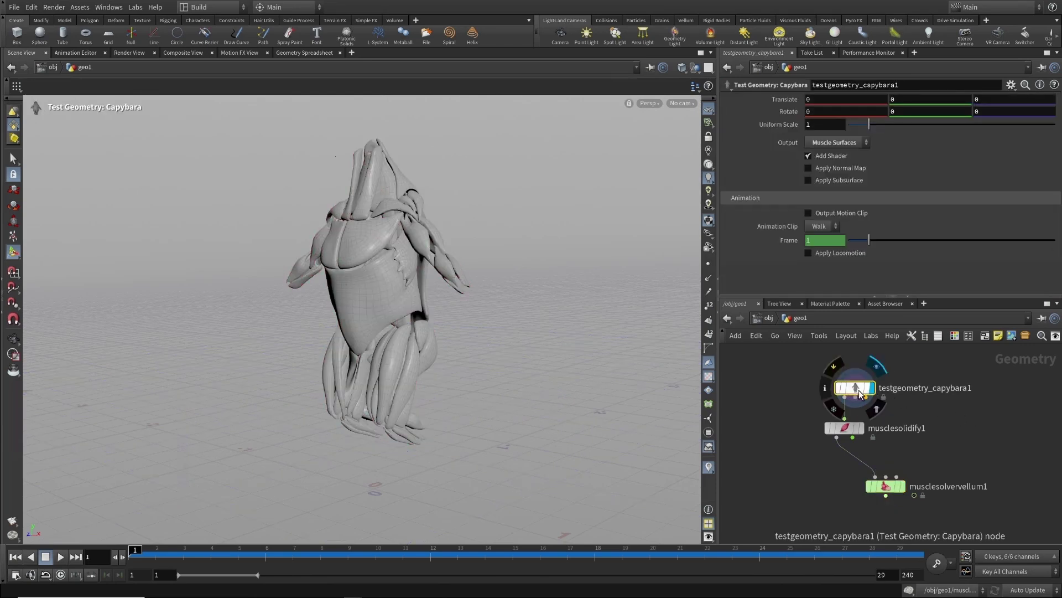
alt+drag(859, 390, 980, 411)
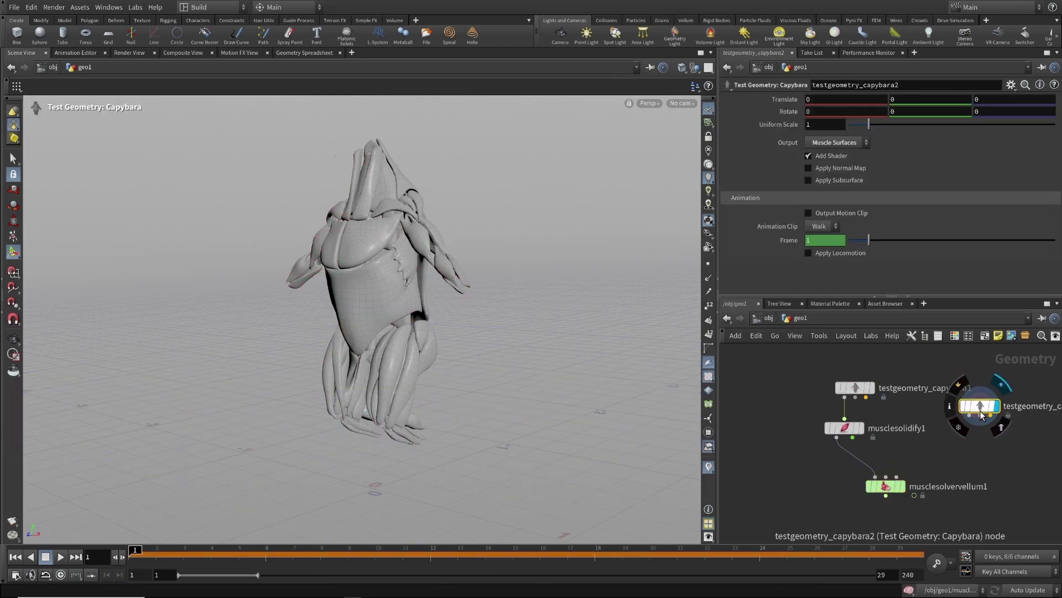
click(832, 141)
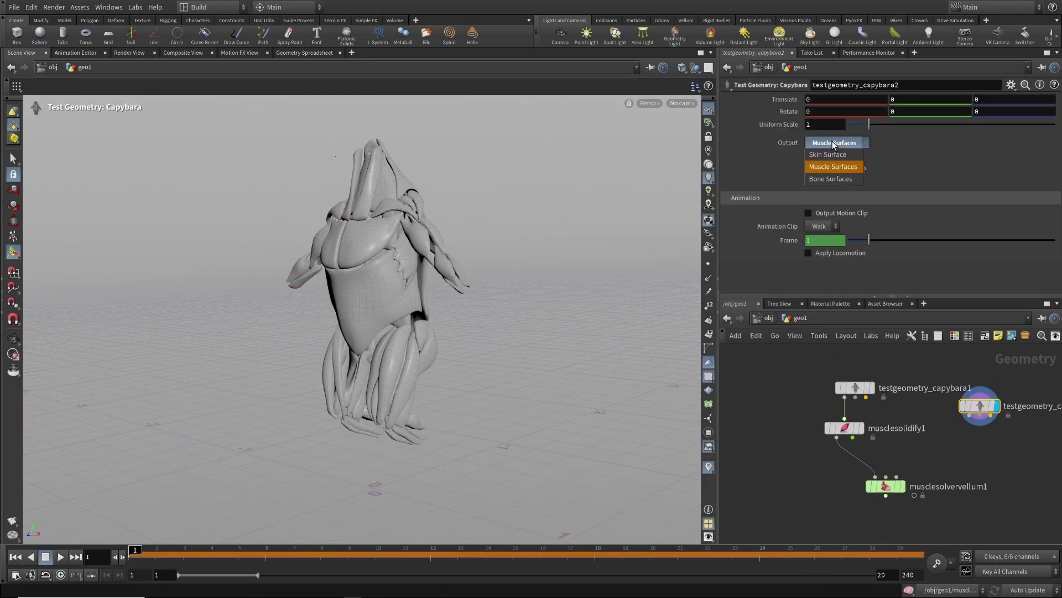
click(827, 178)
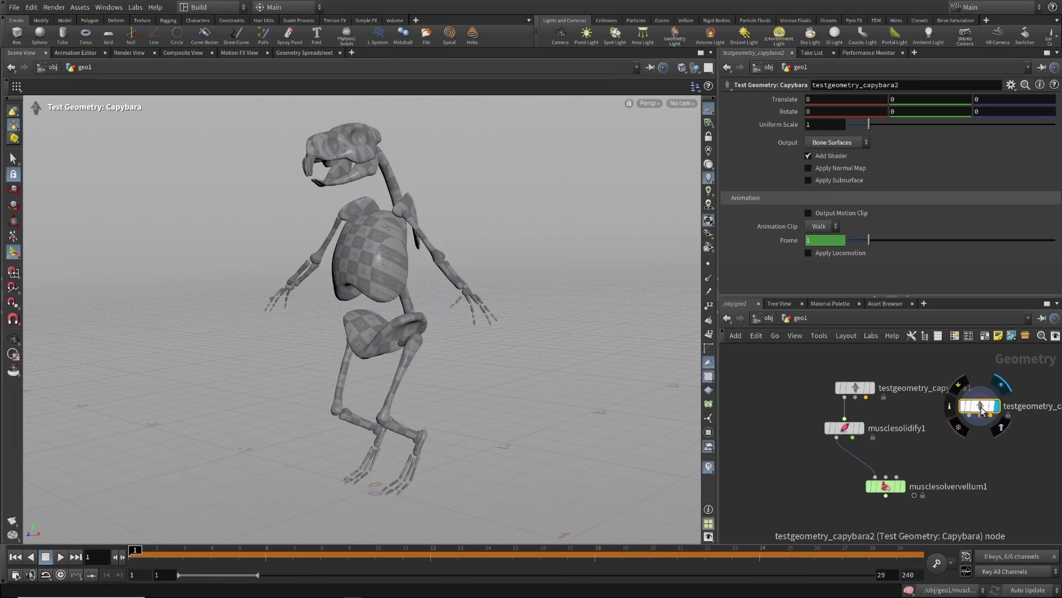
Scrub through the skeleton's animation and turn off material display in the viewport
mouse_move(981, 410)
drag(211, 550, 130, 554)
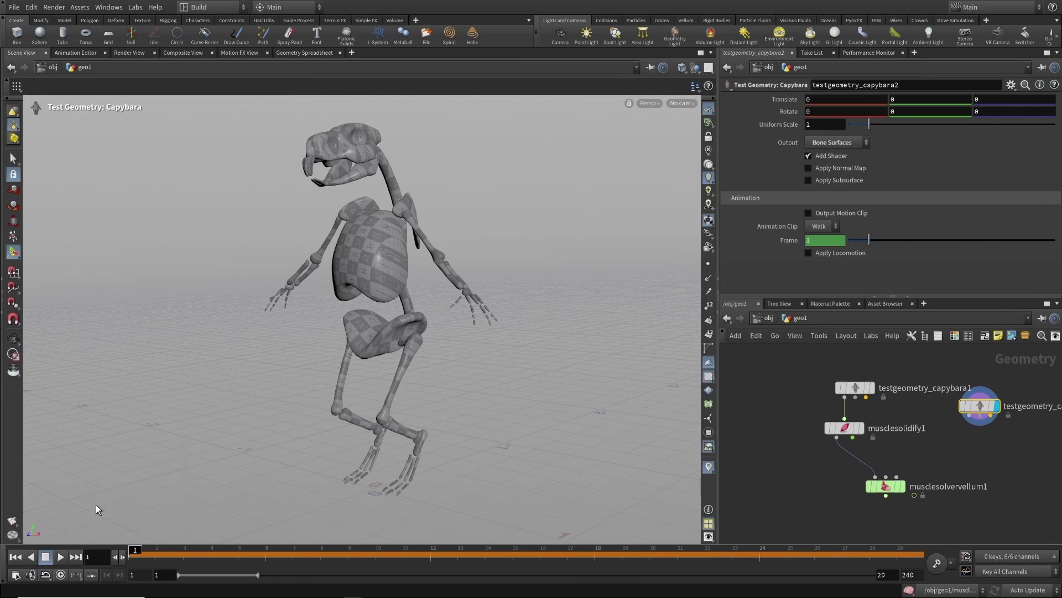
click(708, 377)
key(Escape)
mouse_move(467, 341)
mouse_down()
mouse_move(439, 357)
mouse_move(465, 362)
mouse_move(481, 334)
mouse_up()
key(Return)
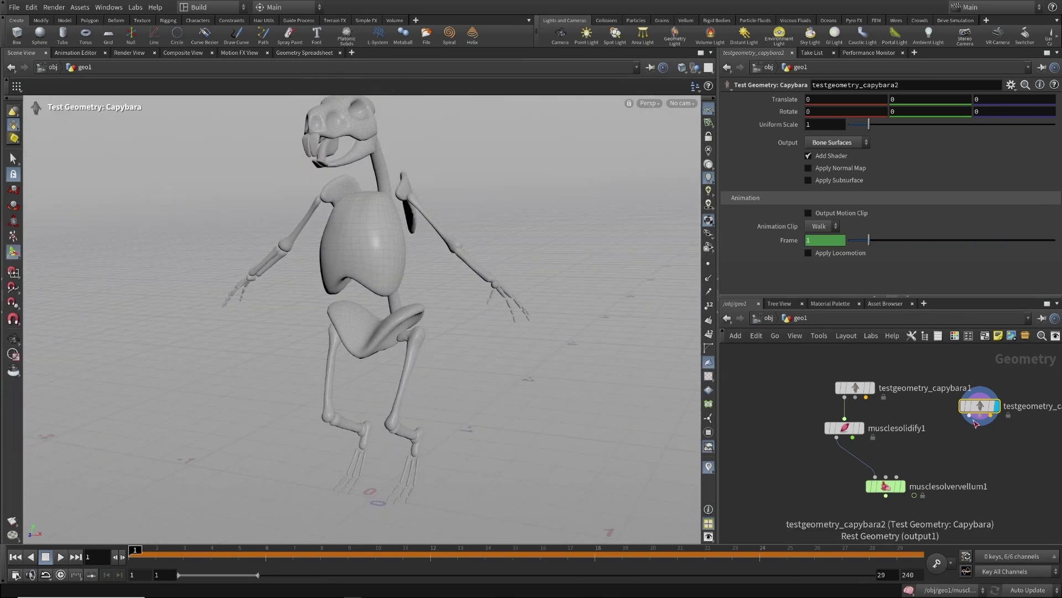
Connect the bone geometry to the muscle solver's second input and run the simulation, returning to frame 1
drag(976, 423, 903, 488)
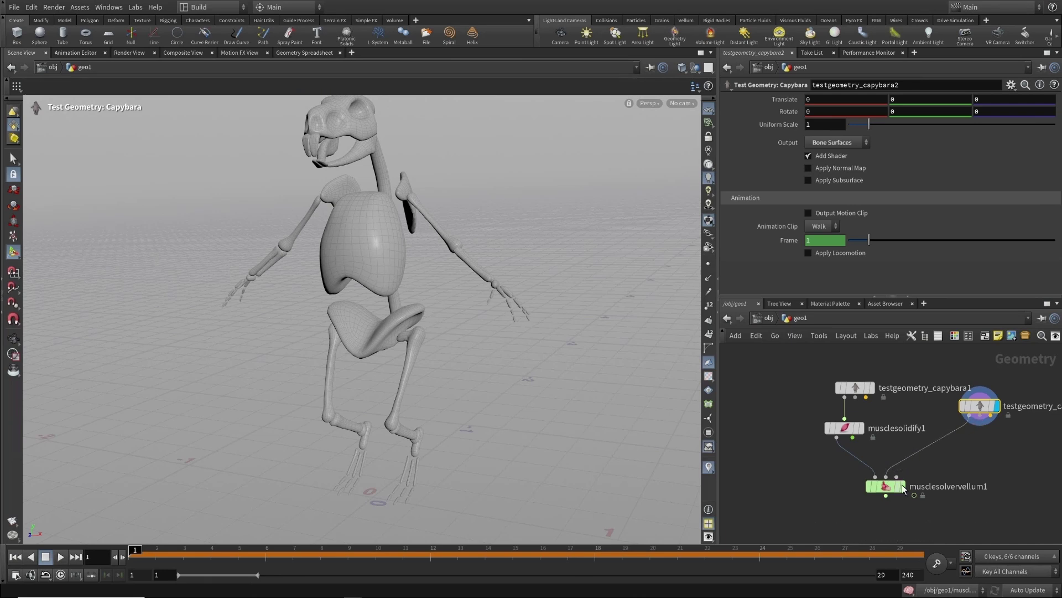
mouse_move(903, 488)
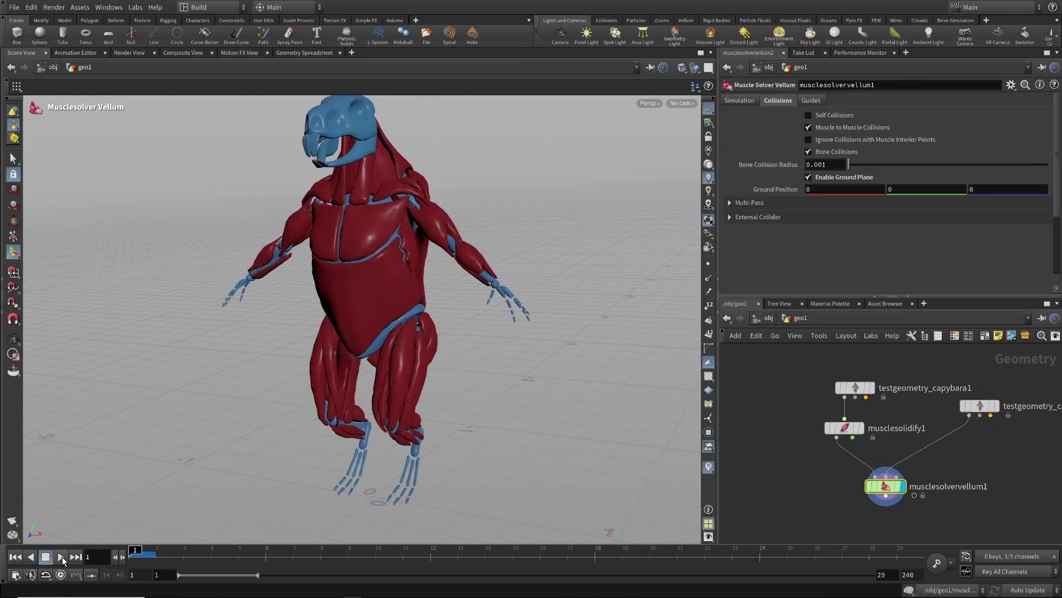
click(62, 556)
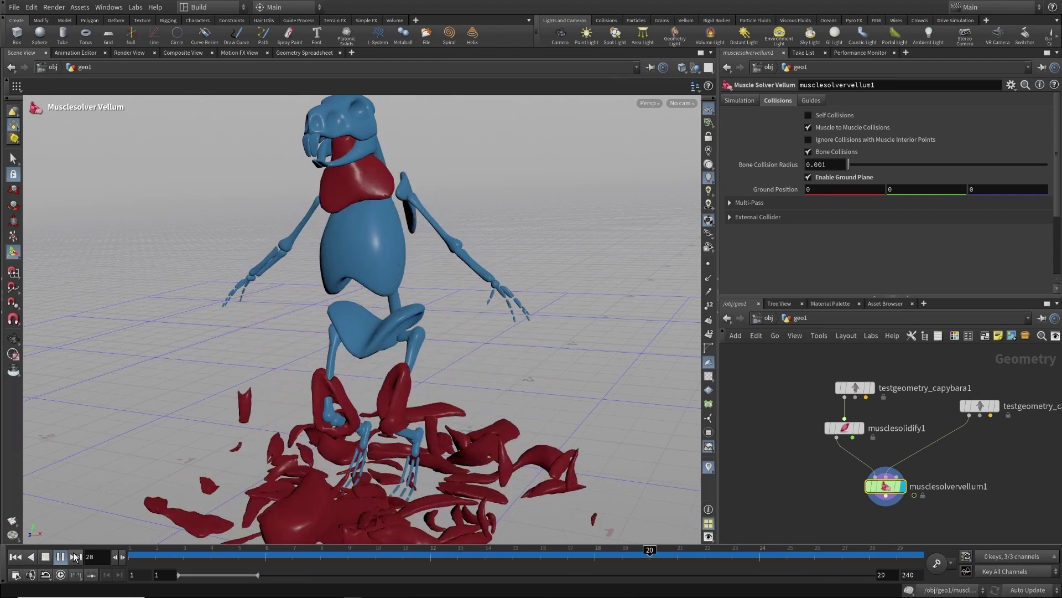
click(46, 556)
click(17, 558)
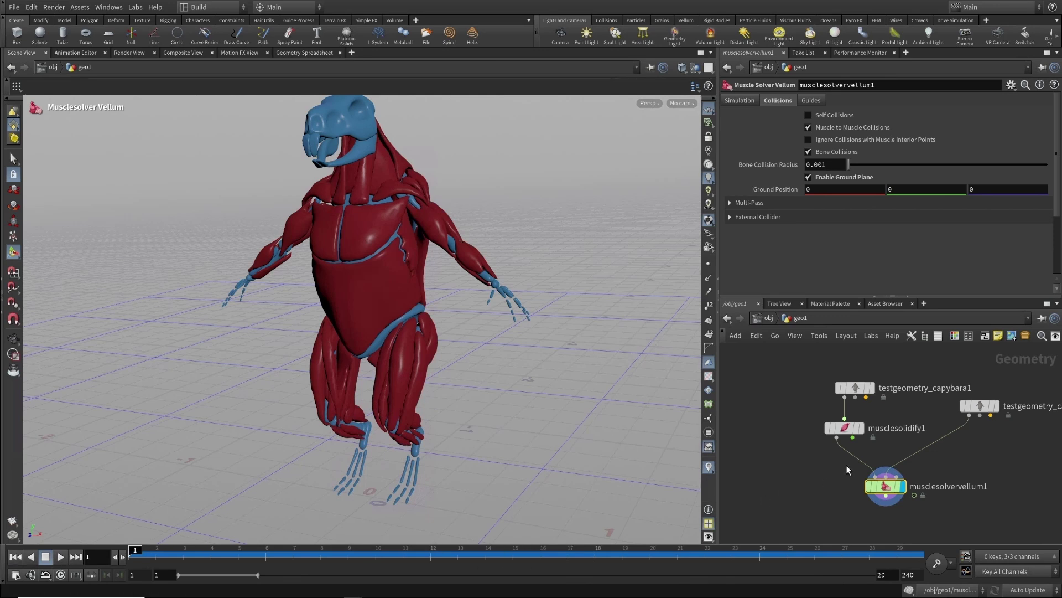
Insert a Muscle Constraint Properties Vellum node between the muscle solidify node and the muscle solver
click(859, 428)
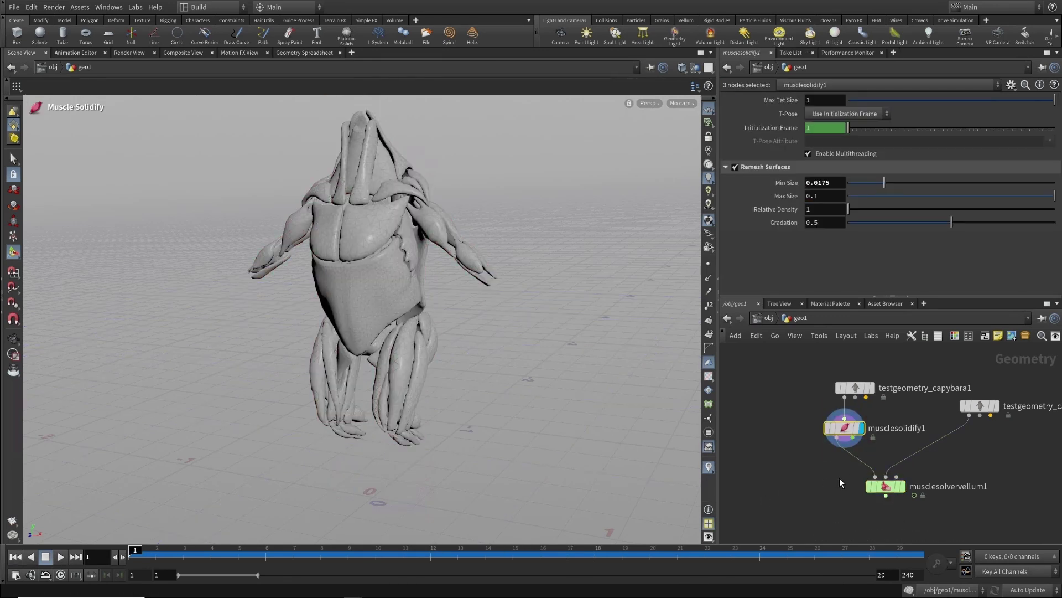
middle_drag(839, 480, 808, 454)
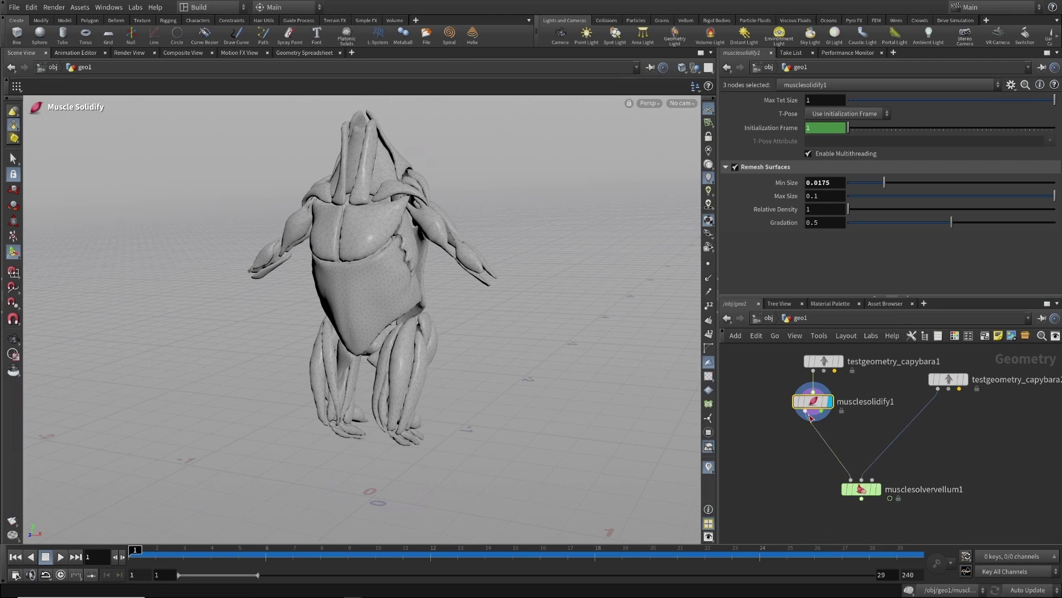
key(Tab)
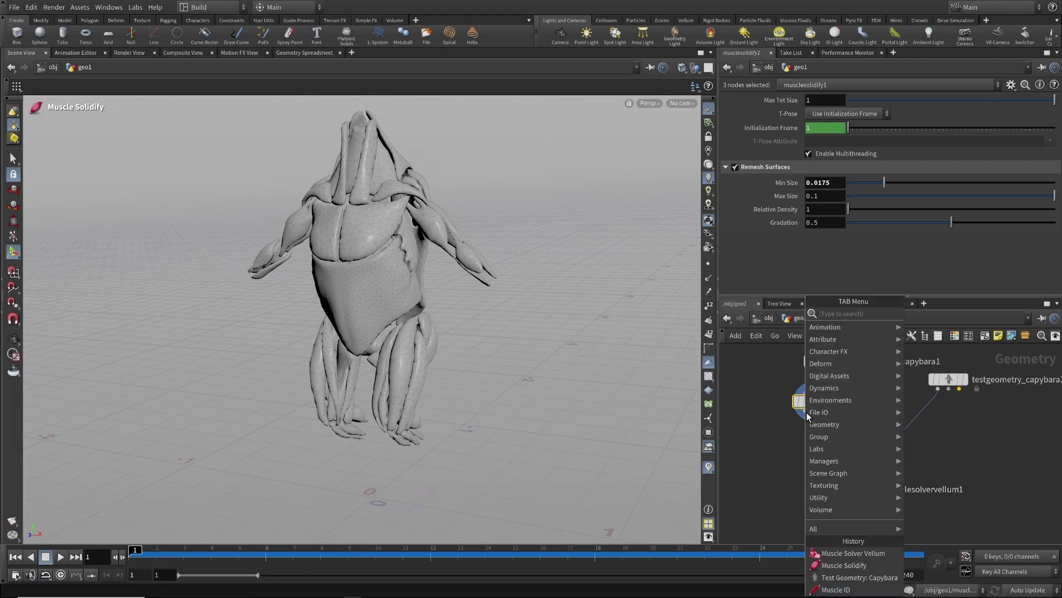
text(musc)
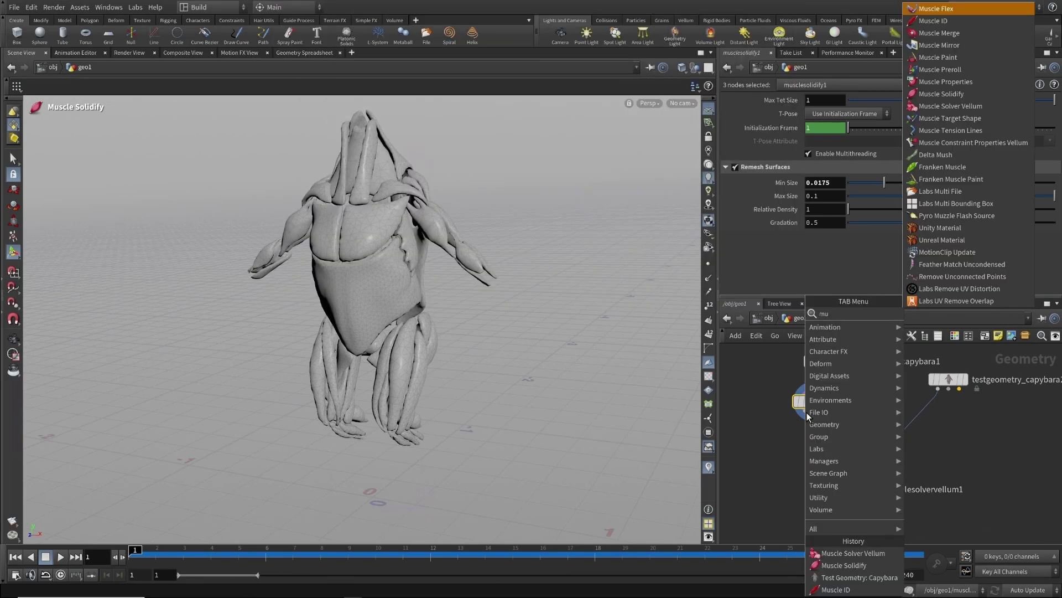
mouse_move(808, 421)
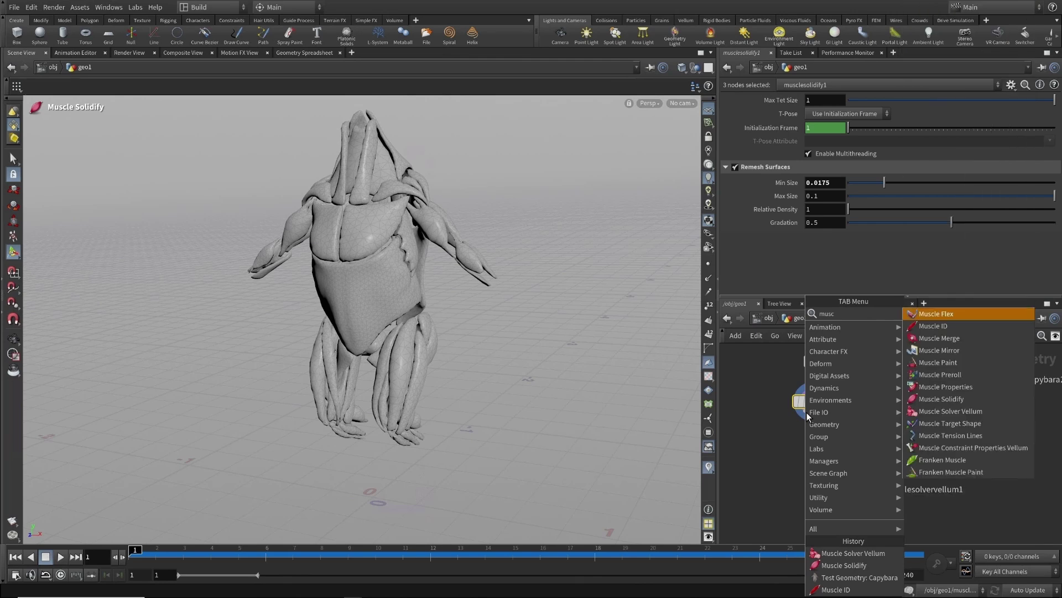
click(951, 447)
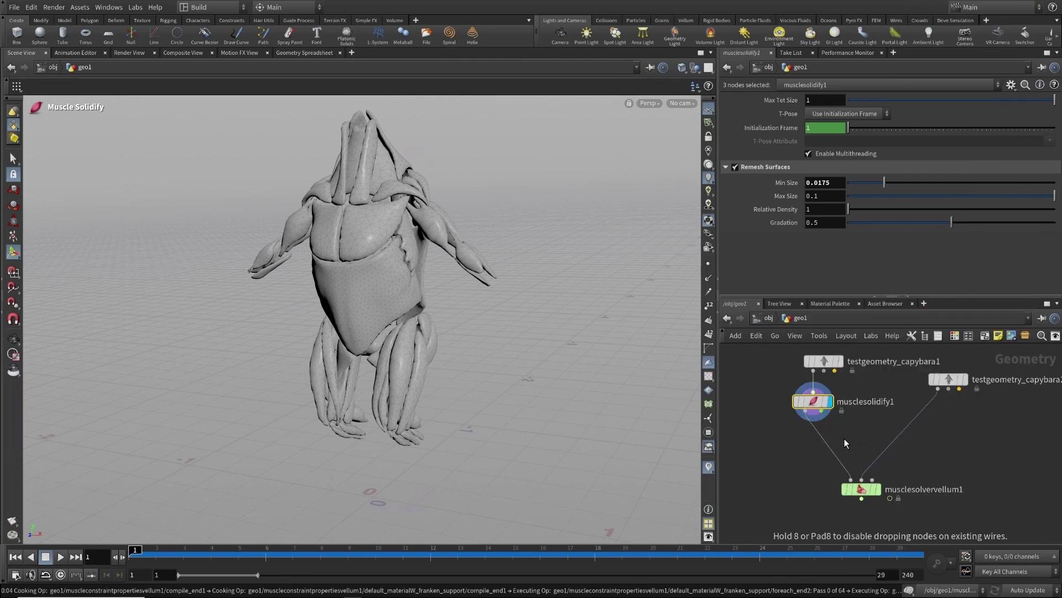
click(845, 440)
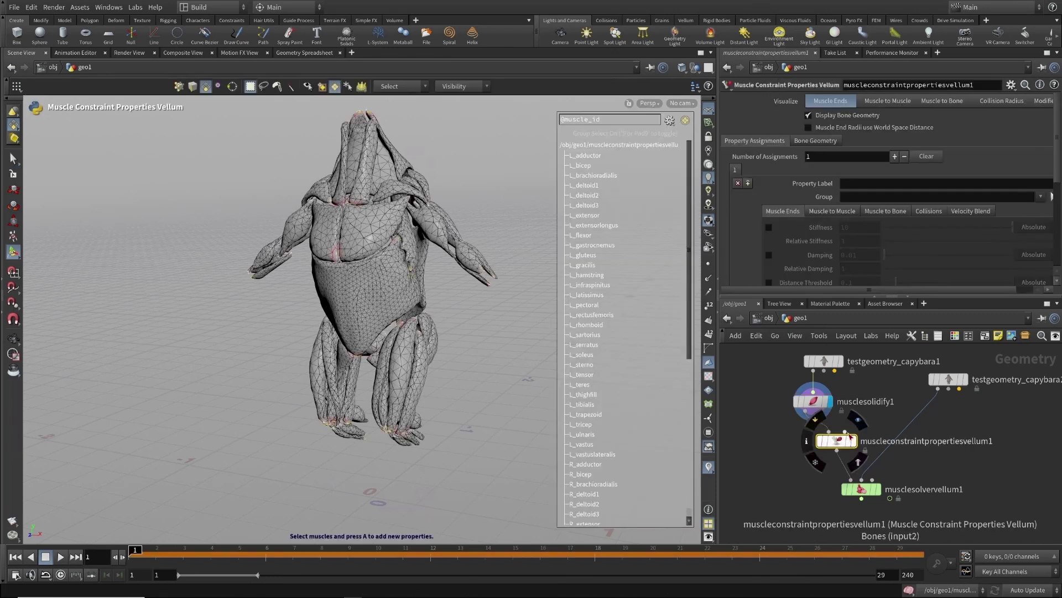
Connect the testgeometry_capybara2 bone geometry to the constraint properties node's Bones input and display that node
click(845, 431)
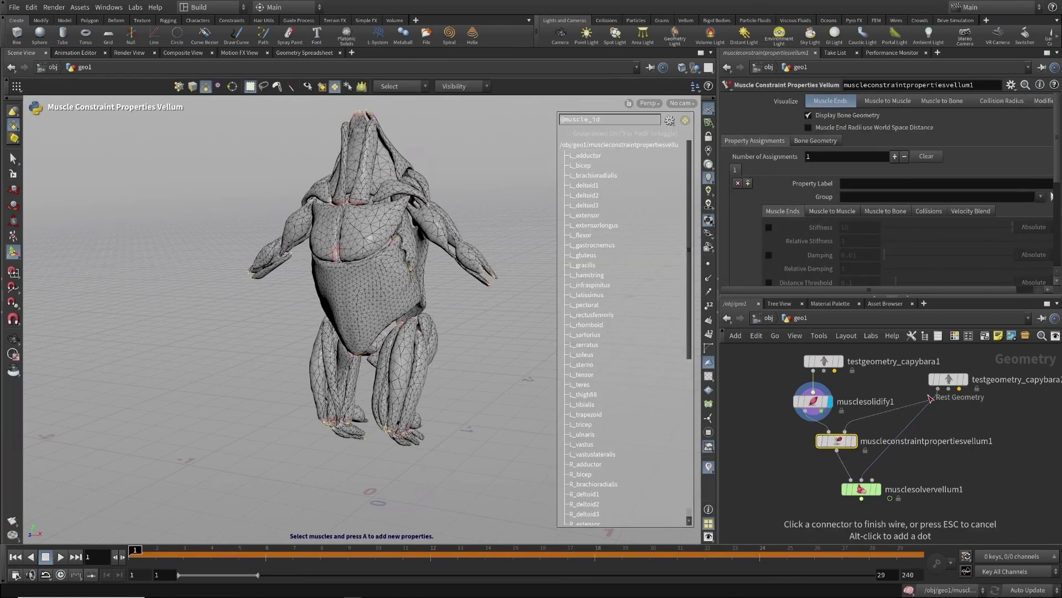
click(931, 397)
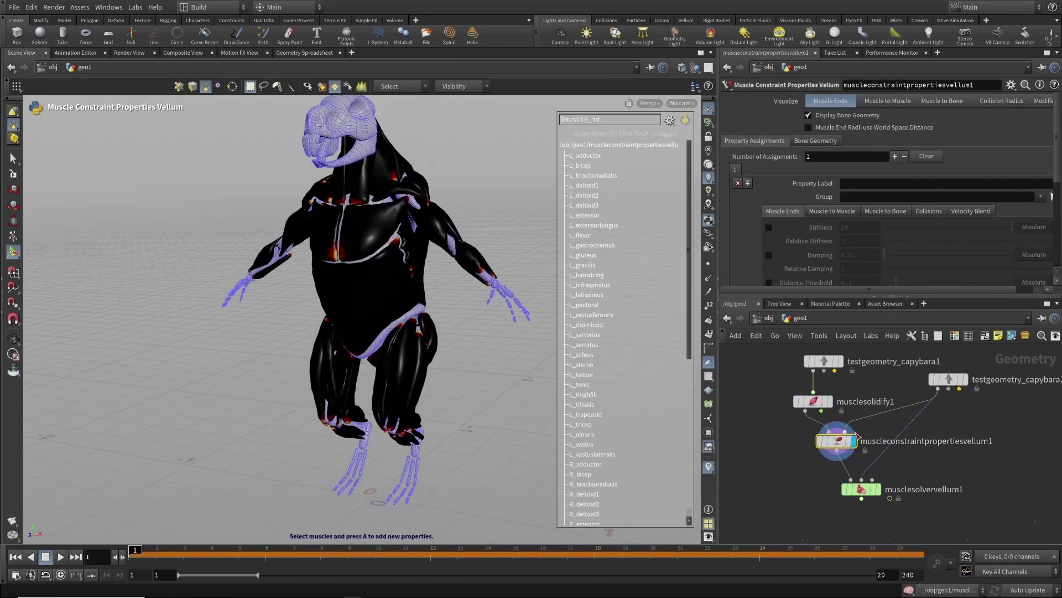
click(664, 423)
Display the muscle solver, play the simulation with the added constraints, and return to frame 1
mouse_move(880, 492)
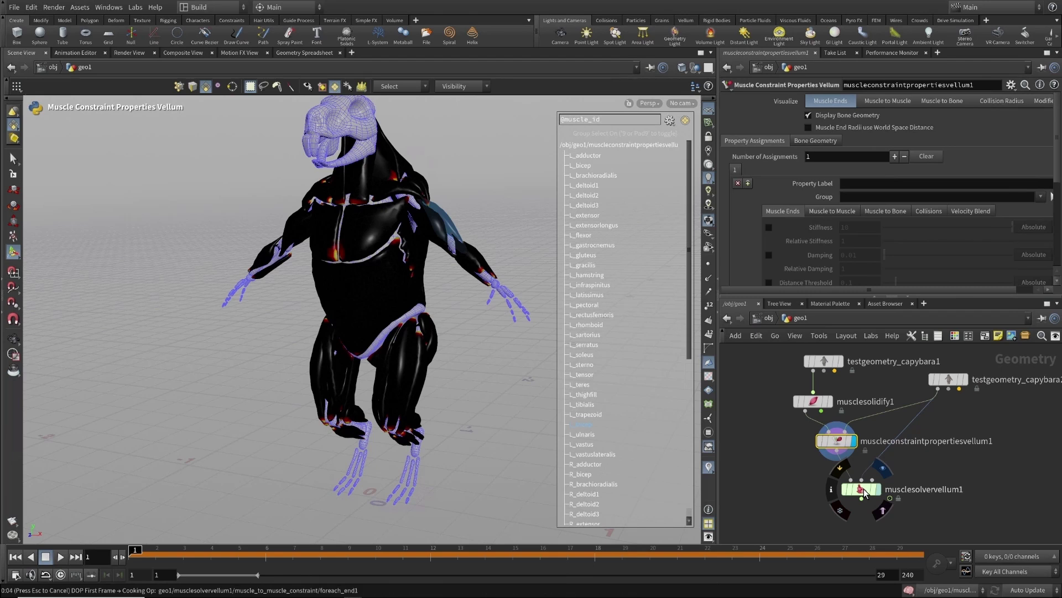
click(864, 489)
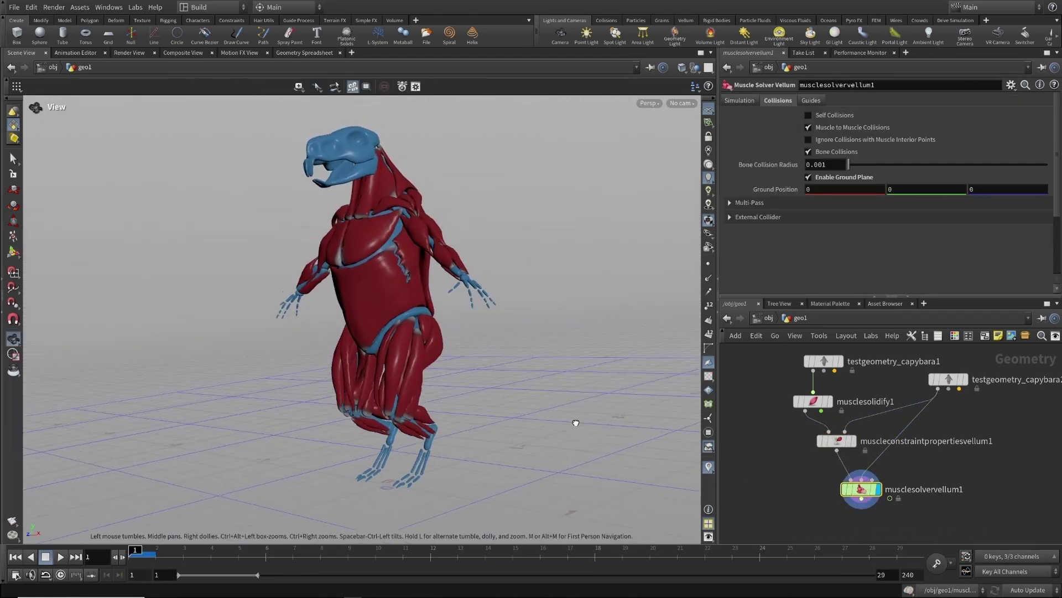
mouse_move(576, 423)
mouse_down()
mouse_move(574, 448)
mouse_move(579, 438)
mouse_up()
key(Return)
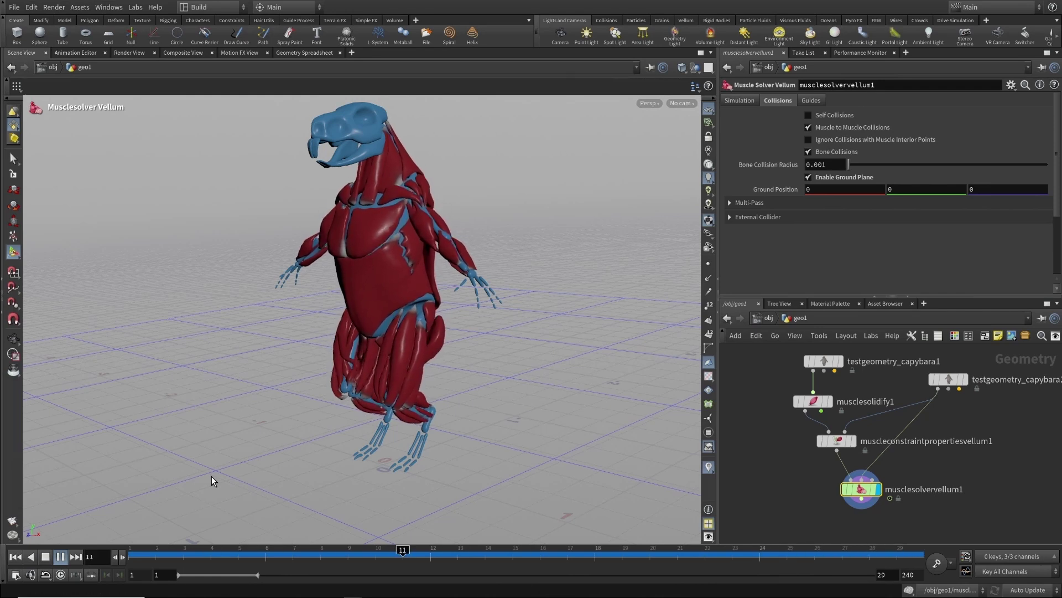
click(15, 557)
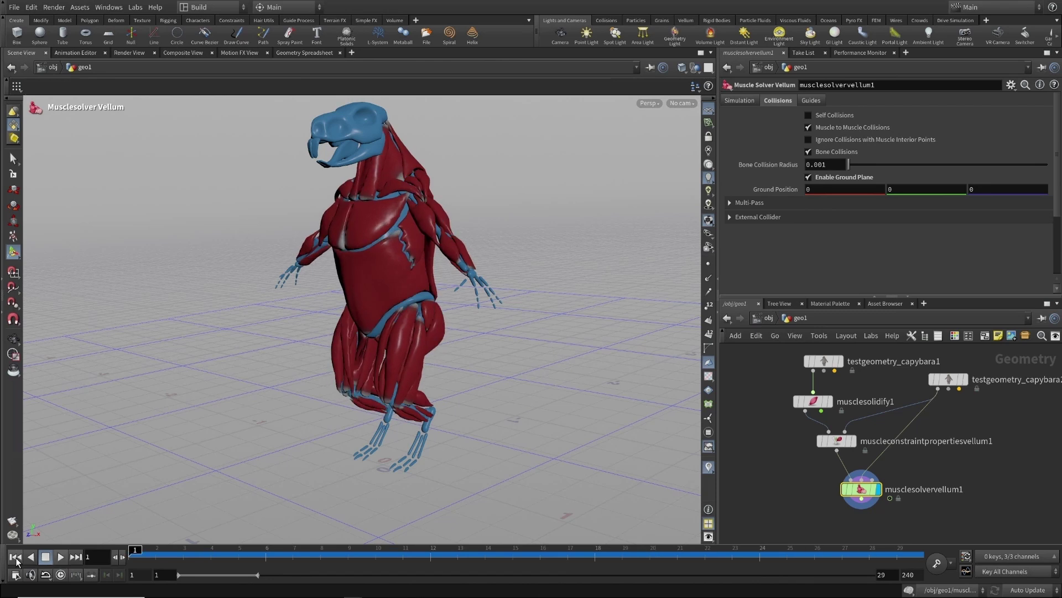
Display the constraint properties node and then testgeometry_capybara2 to examine the bone geometry feeding the solver
click(856, 441)
click(838, 440)
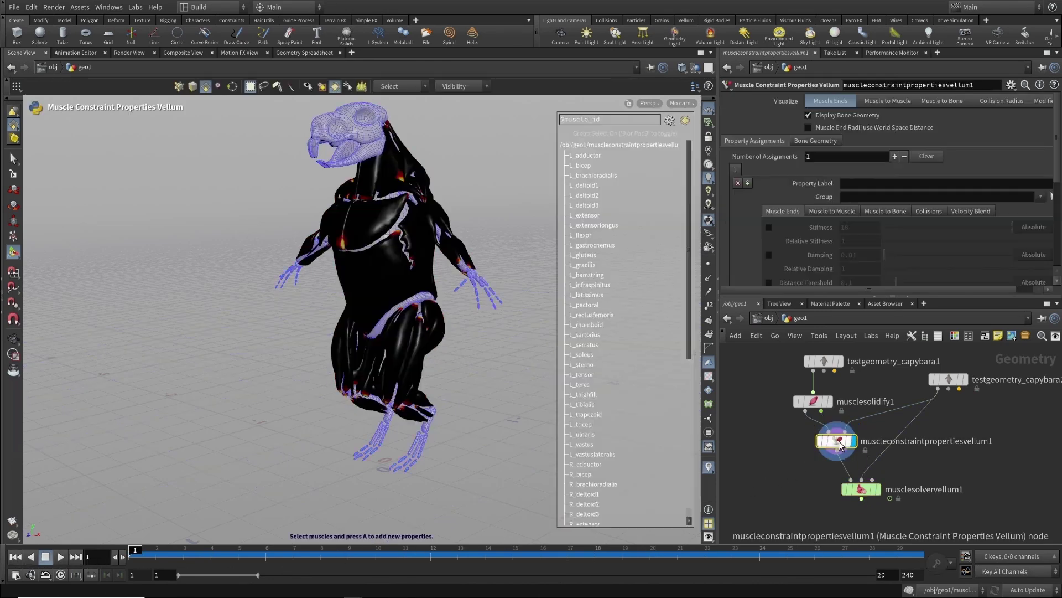
middle_drag(972, 392, 915, 412)
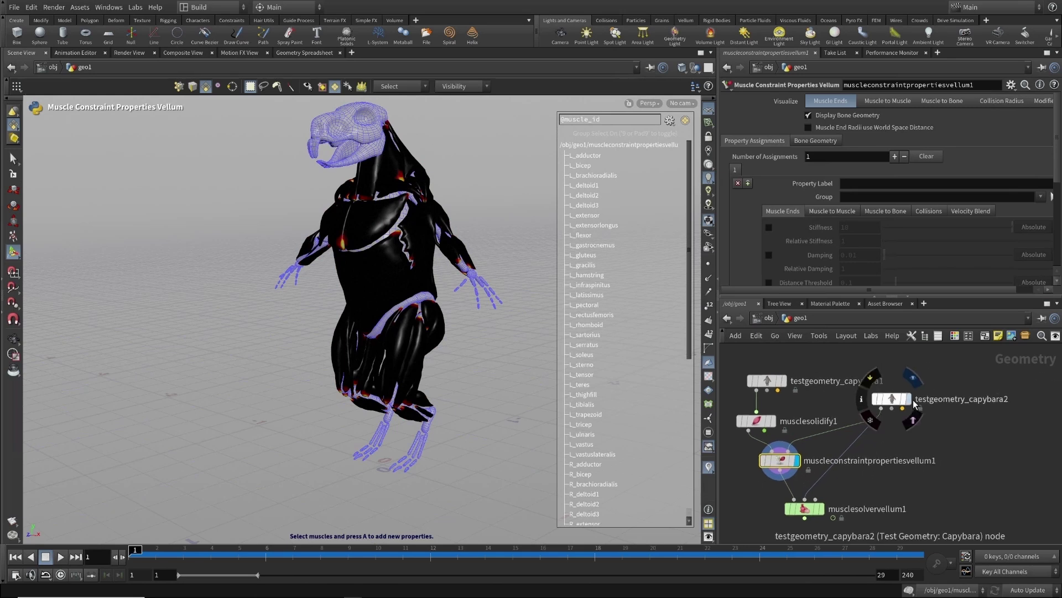
click(908, 402)
click(892, 399)
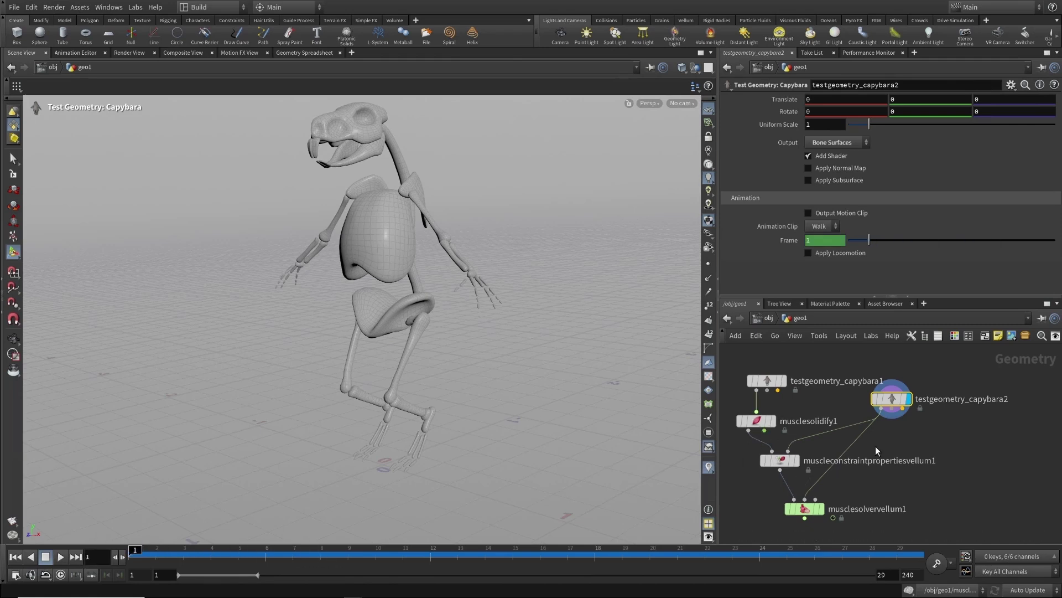
middle_drag(905, 420, 900, 398)
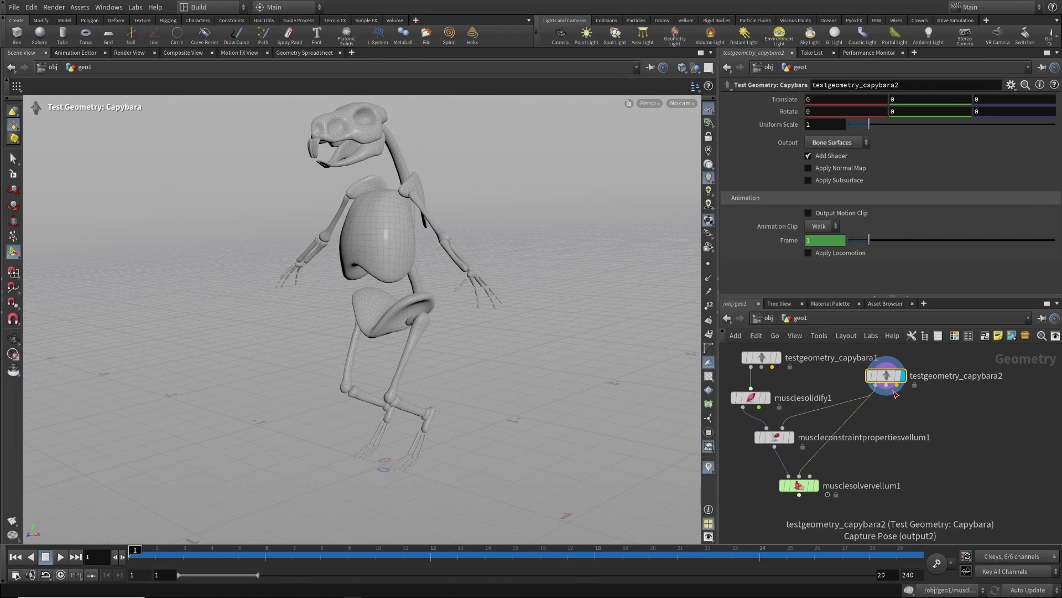
Add a Joint Deform node fed by the three outputs of testgeometry_capybara2, display it, and scrub through the deformed skeleton's animation
click(899, 390)
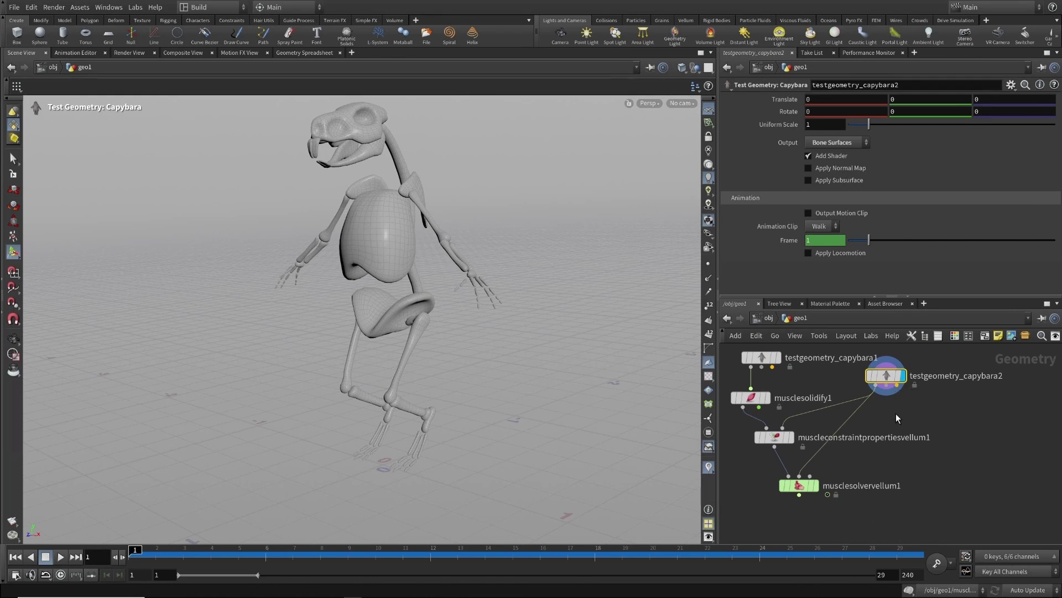
key(Tab)
text(joi)
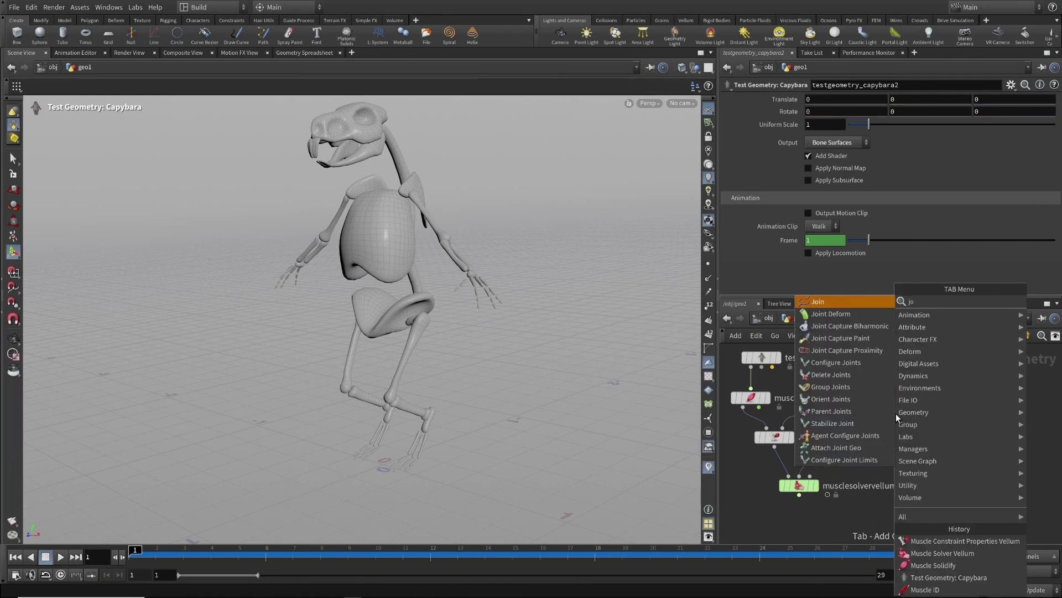
click(830, 314)
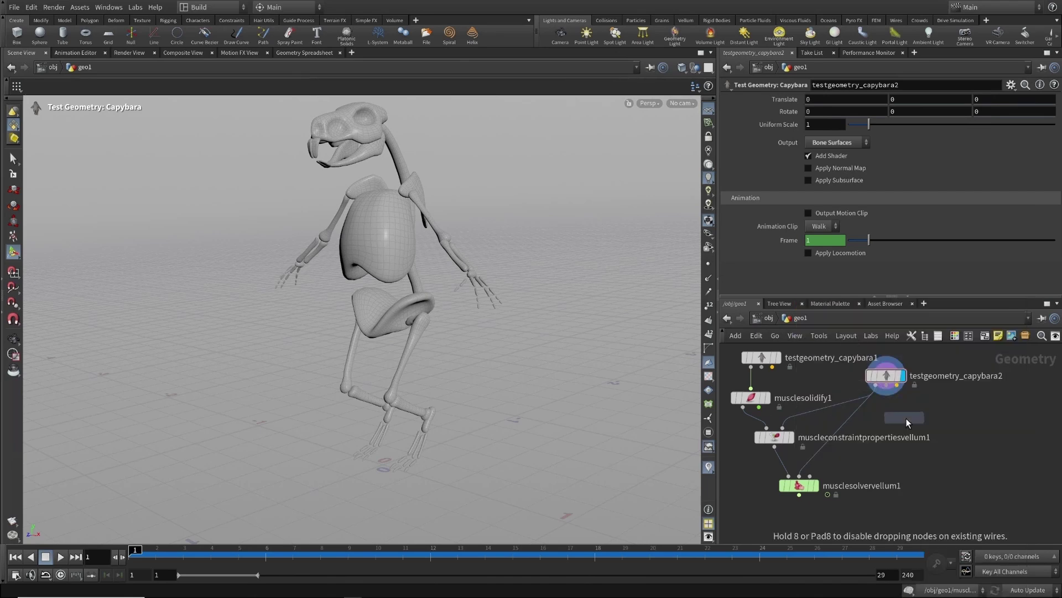
click(905, 417)
click(887, 388)
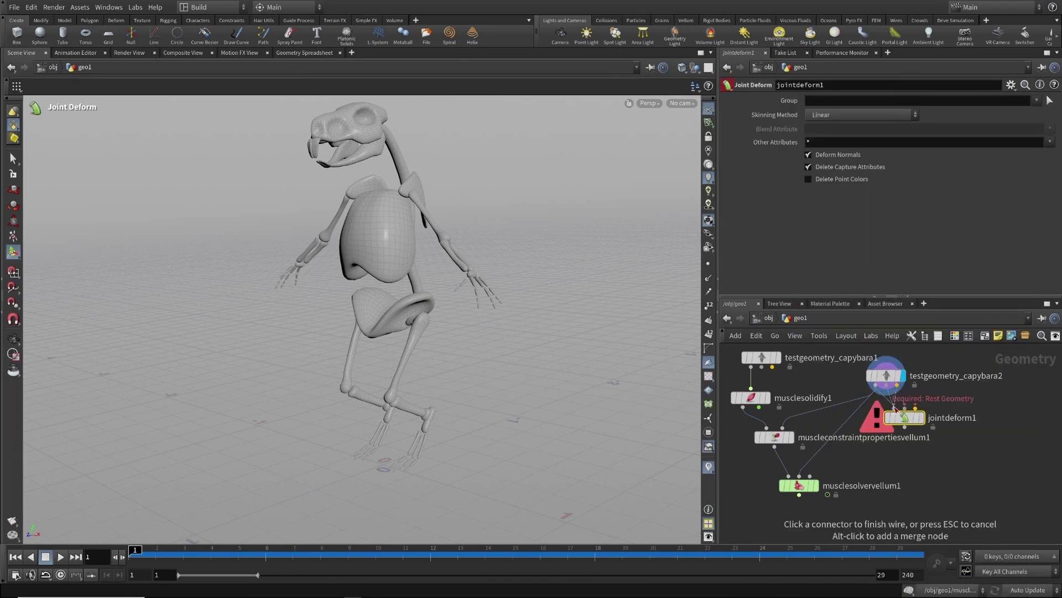
click(894, 409)
click(920, 417)
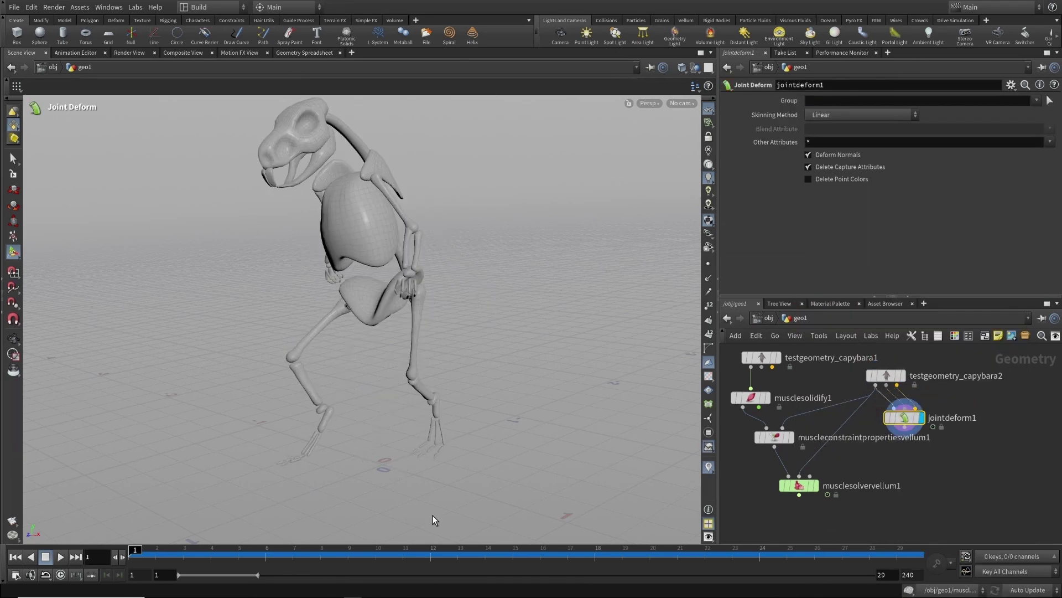
drag(160, 556, 113, 540)
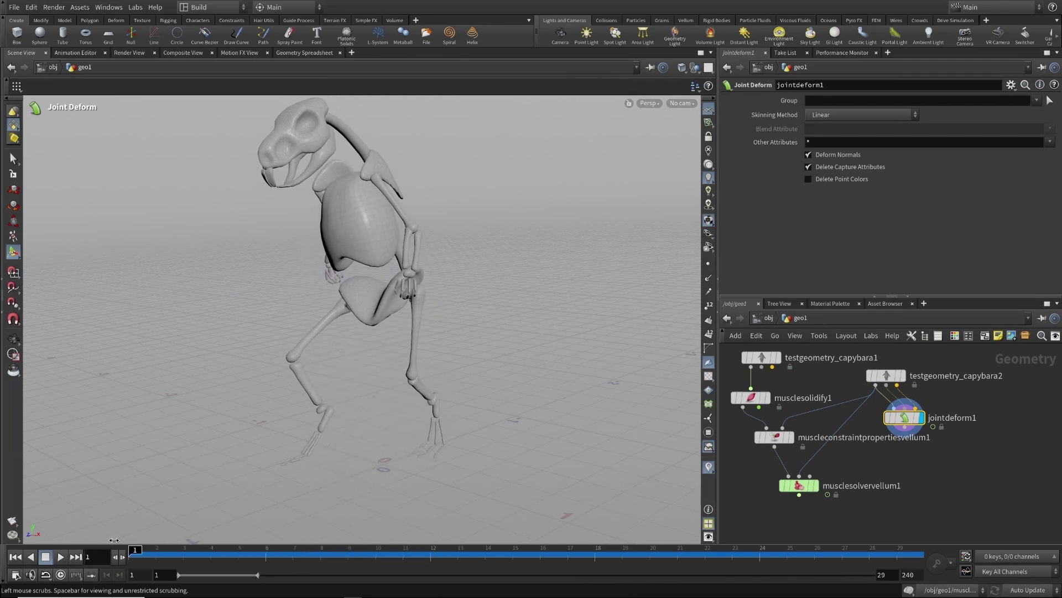
Connect the Joint Deform output to the muscle solver's Bones input and display the solver to inspect the bones against the muscles
click(904, 425)
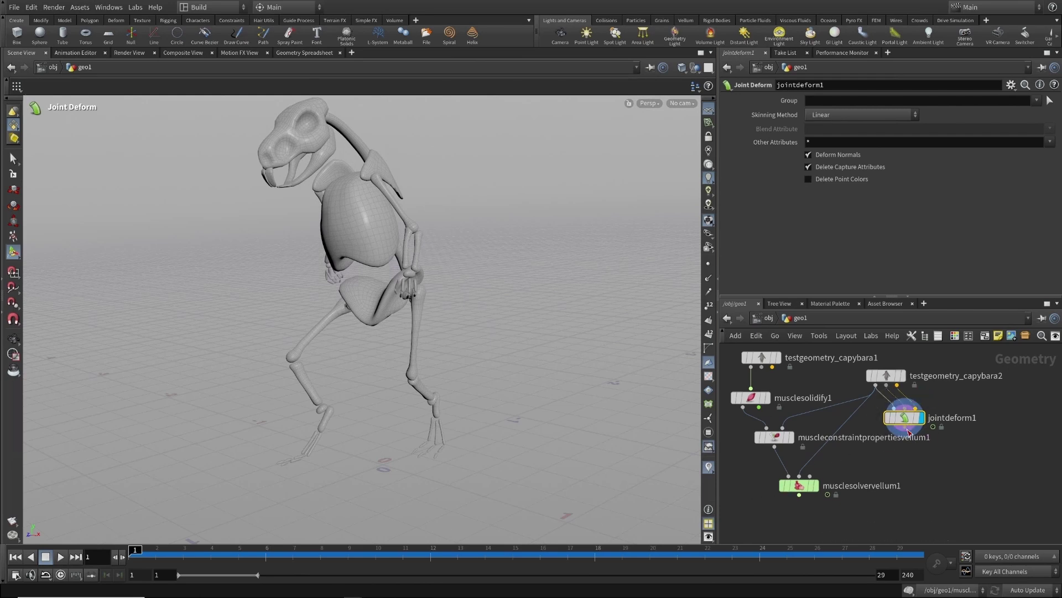
click(804, 479)
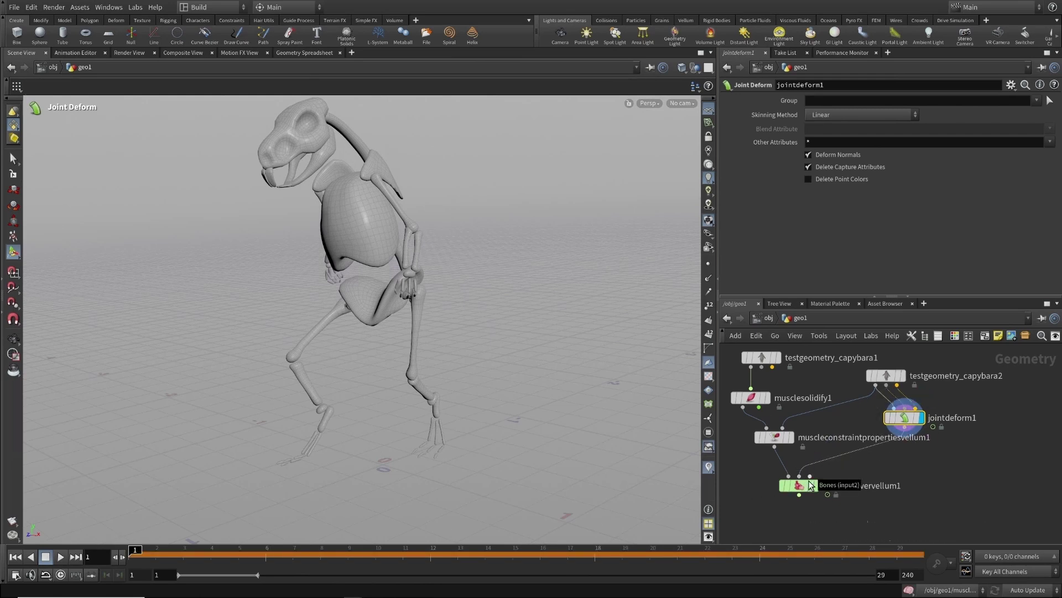
mouse_move(818, 489)
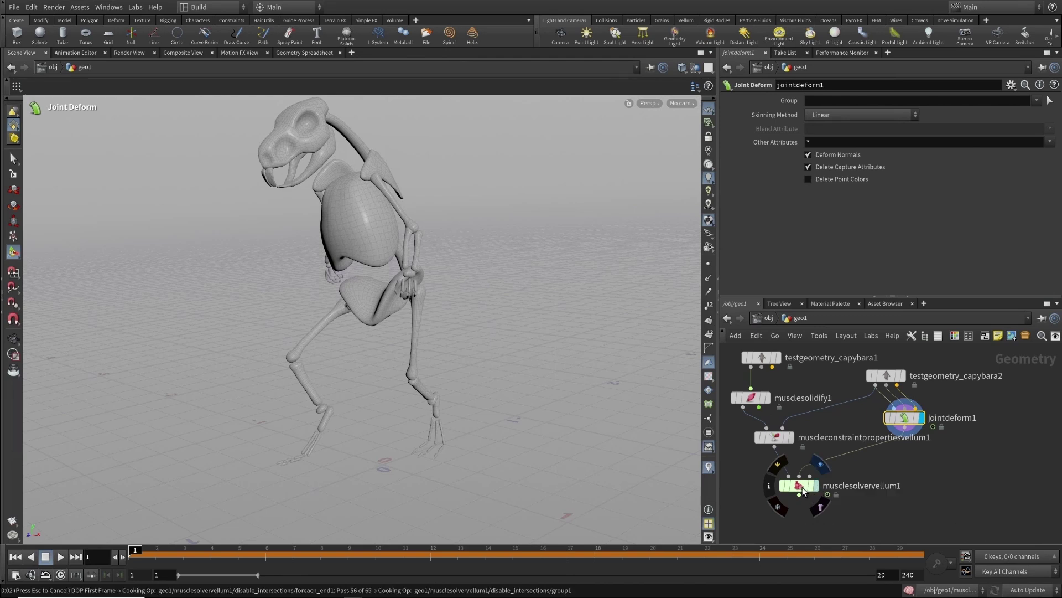
click(801, 490)
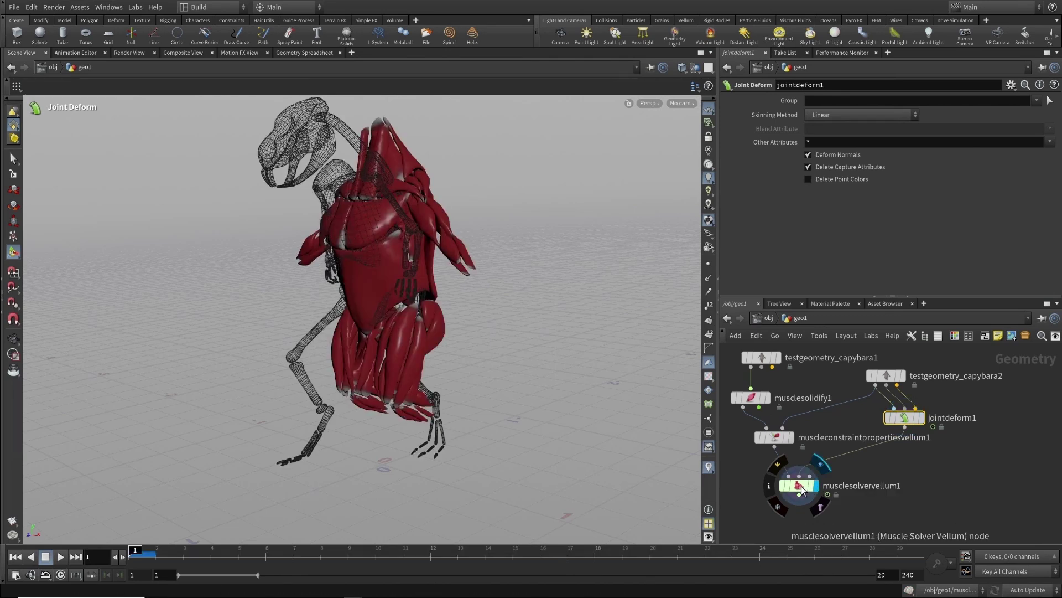
key(Escape)
drag(479, 366, 458, 368)
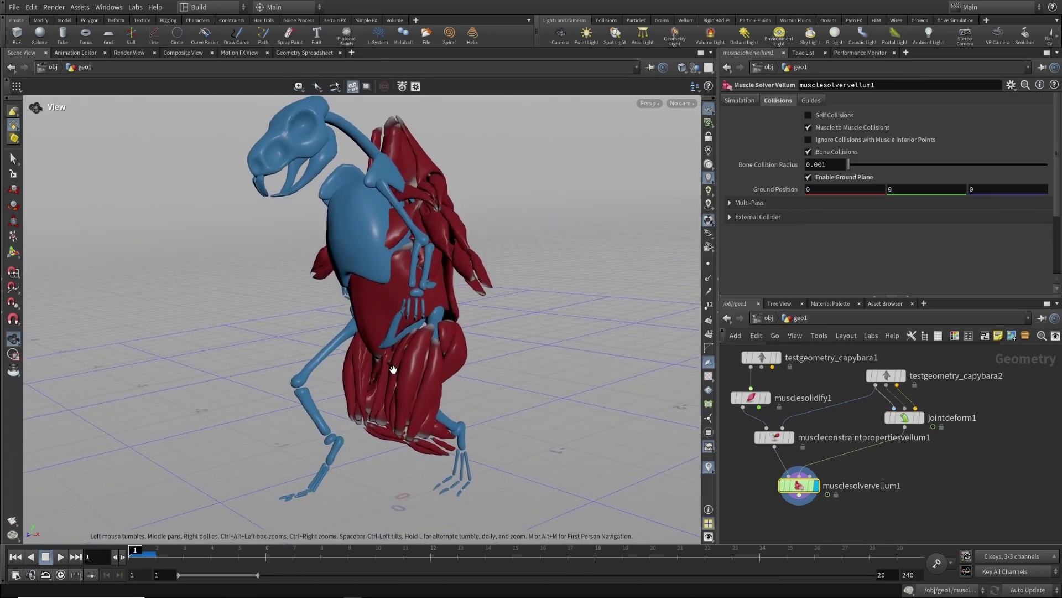
key(Return)
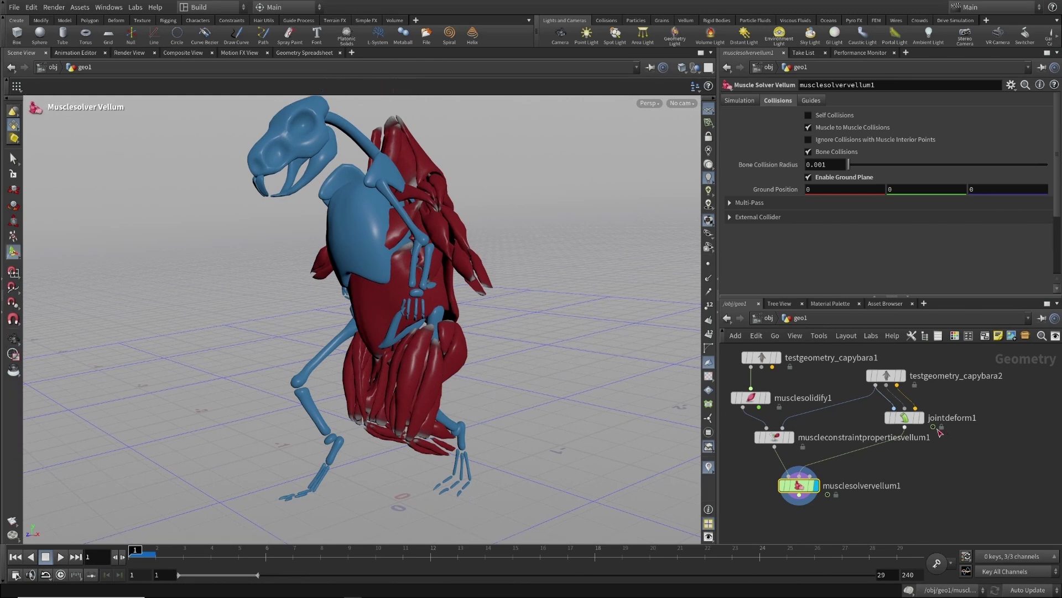
Compare the Joint Deform skeleton's pose at frame 1 with the muscles and bones in the constraint properties node
click(923, 419)
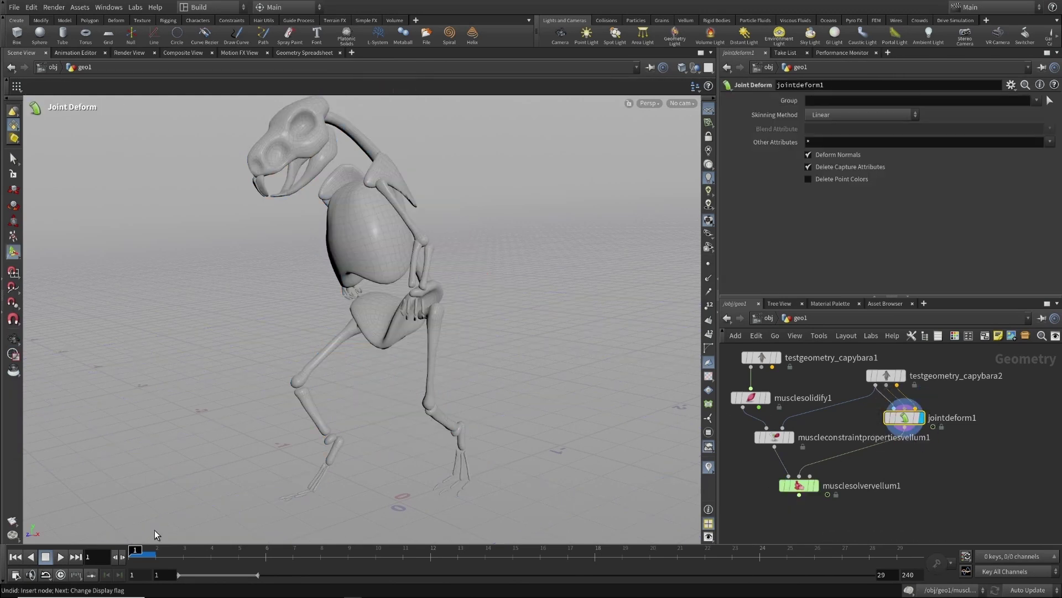
mouse_move(136, 551)
mouse_down()
mouse_move(160, 550)
mouse_move(128, 549)
mouse_up()
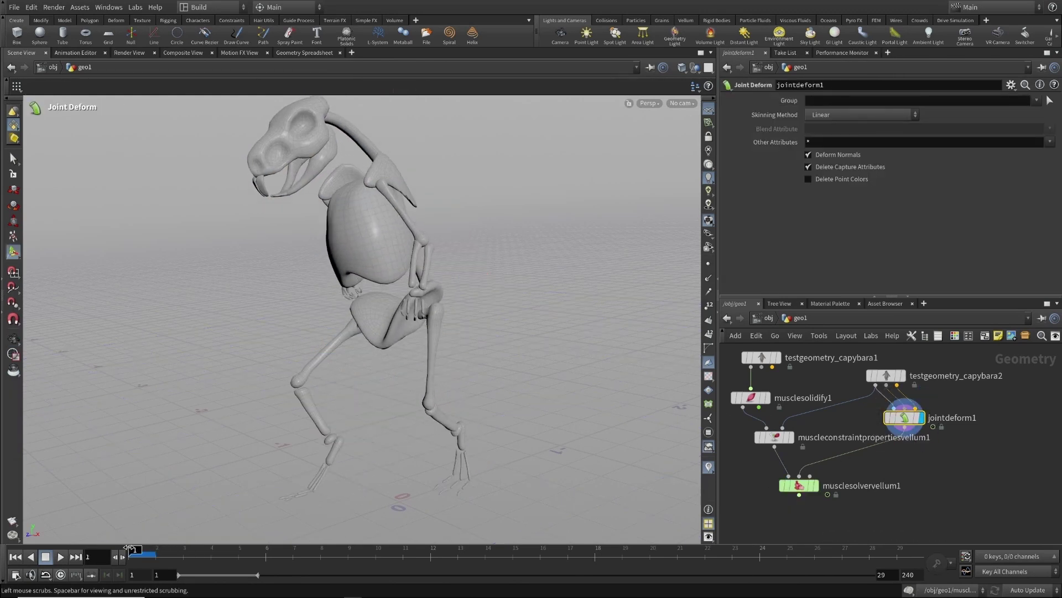
click(790, 437)
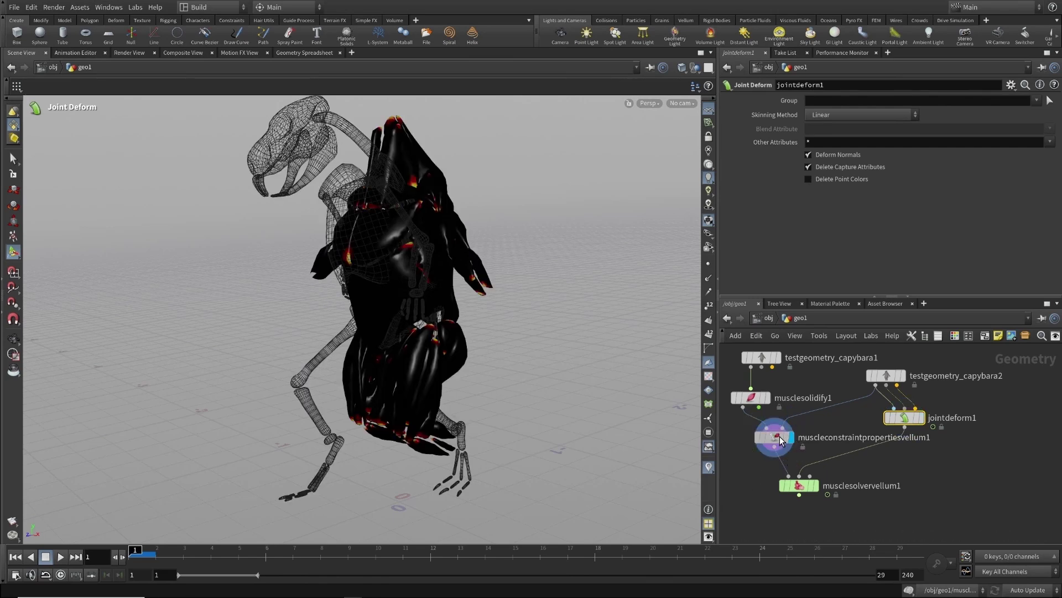
click(775, 437)
key(Escape)
drag(479, 404, 437, 412)
key(Return)
Add a Skeleton Blend node, wire testgeometry_capybara2's second output and Animated Pose output into it, and display the blend
mouse_move(904, 419)
mouse_down()
mouse_move(894, 437)
mouse_move(904, 429)
mouse_up()
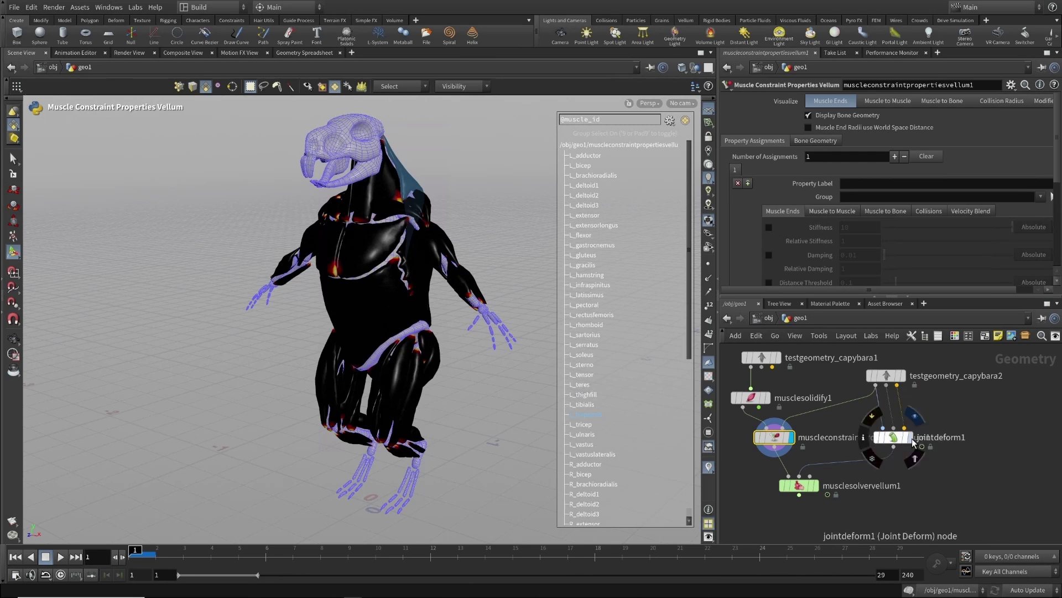
click(911, 439)
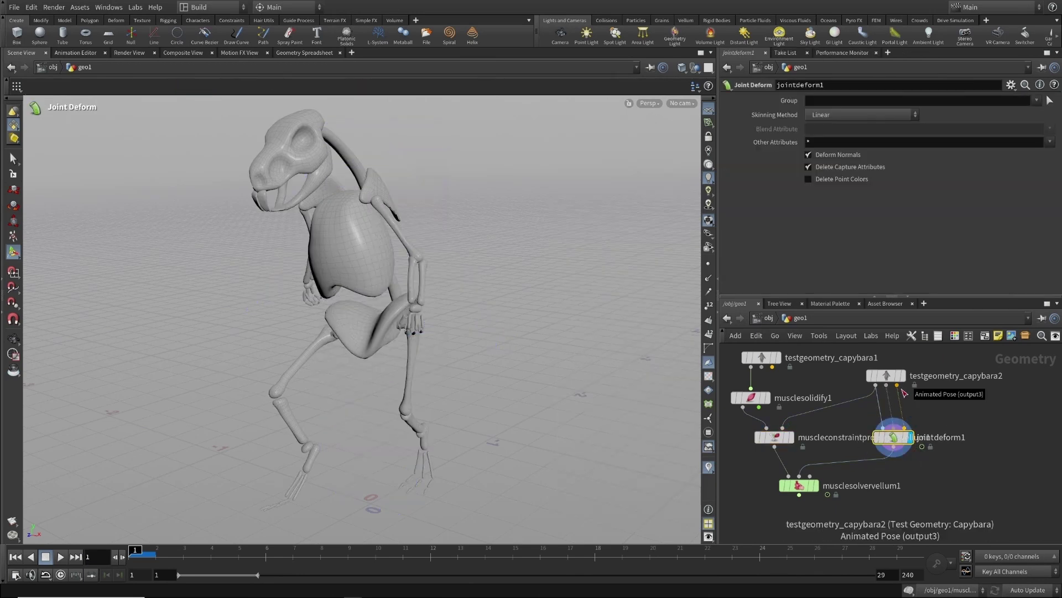
key(Tab)
text(s)
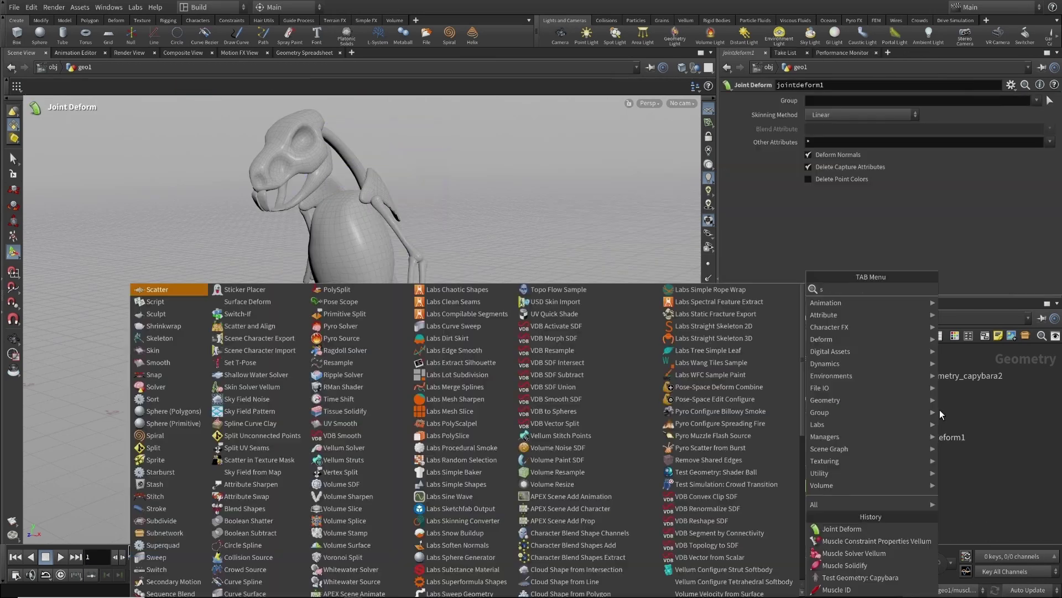
text(kel)
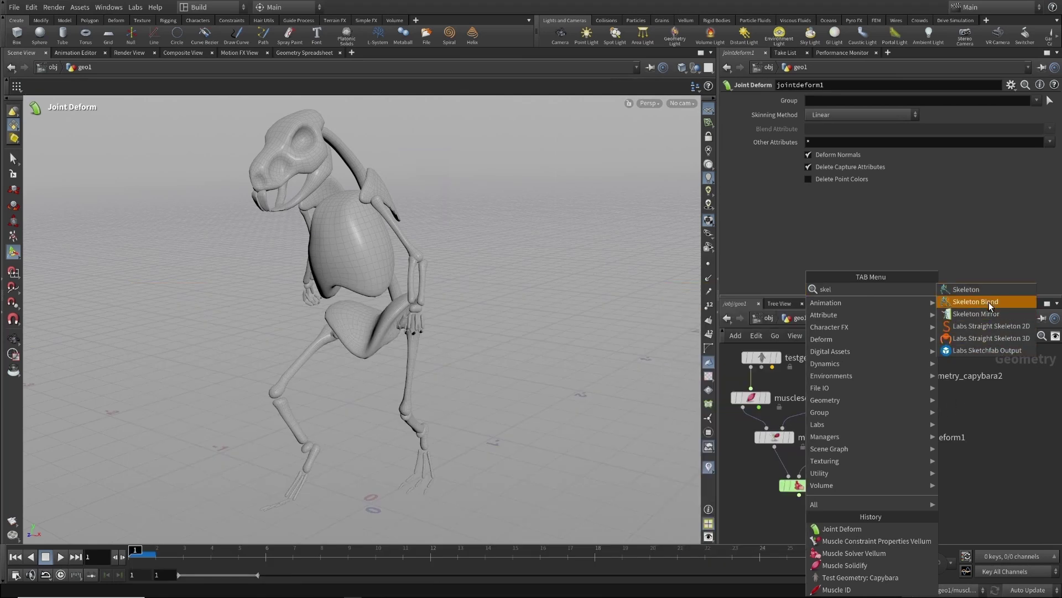
click(990, 306)
click(935, 416)
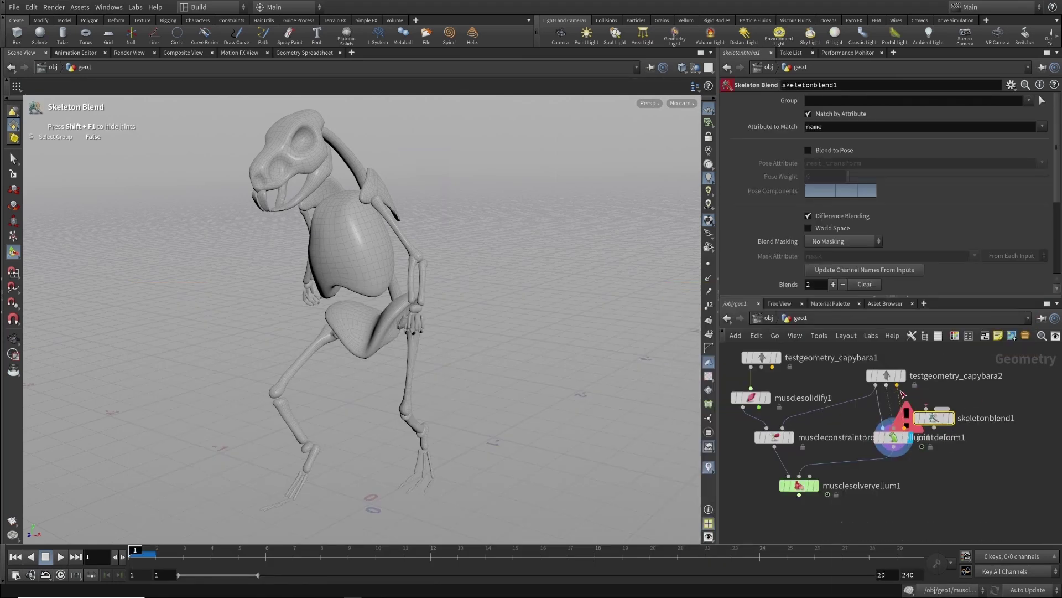
click(897, 385)
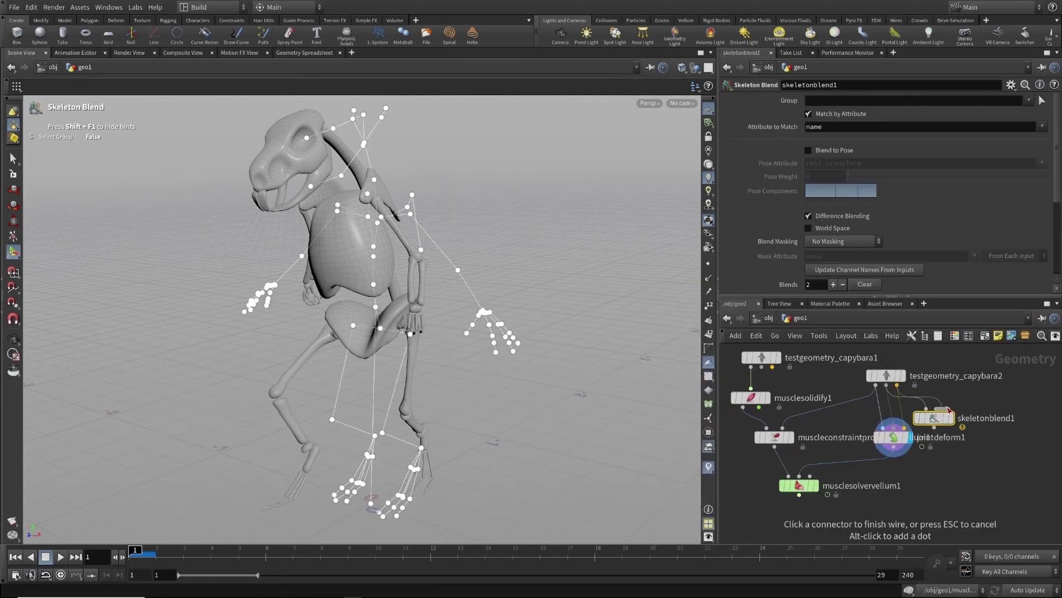
click(949, 410)
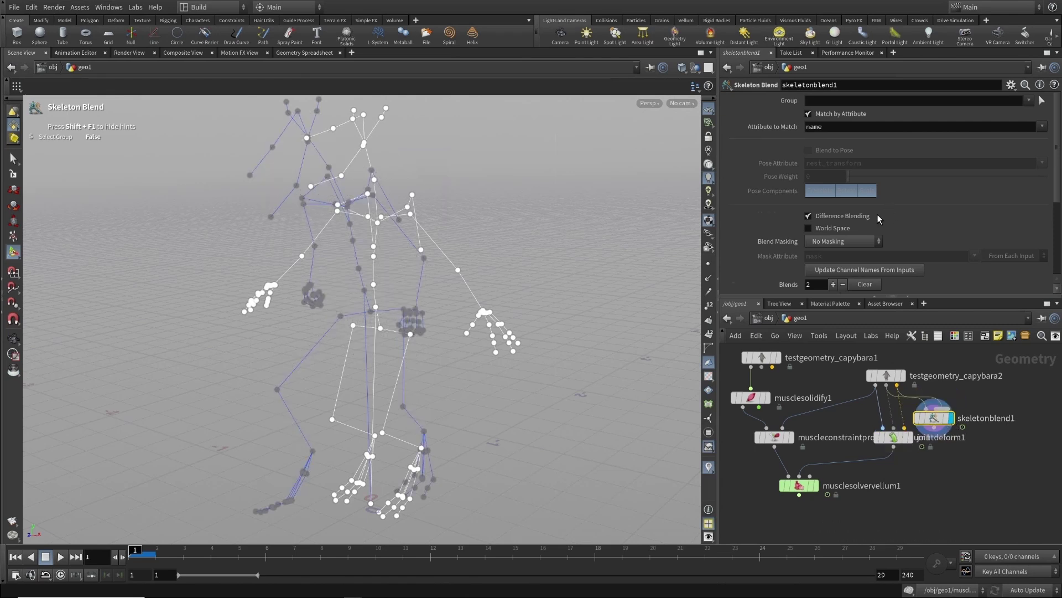
Keyframe the Skeleton Blend's weight1 at 0 on frame 1 and 1 on frame 5
scroll(880, 219, down, 3)
drag(884, 217, 865, 230)
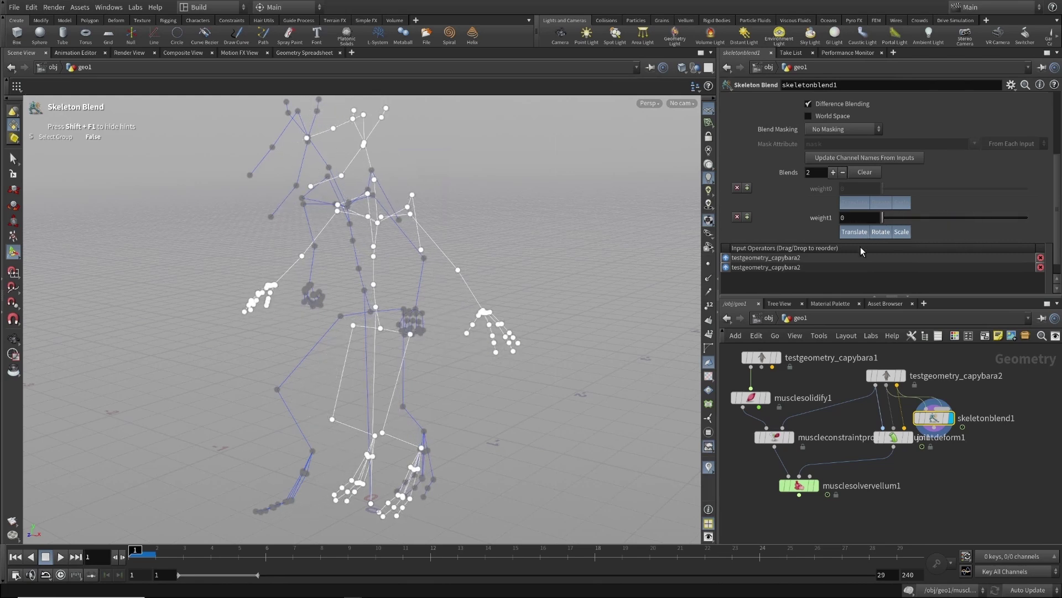
alt+click(823, 219)
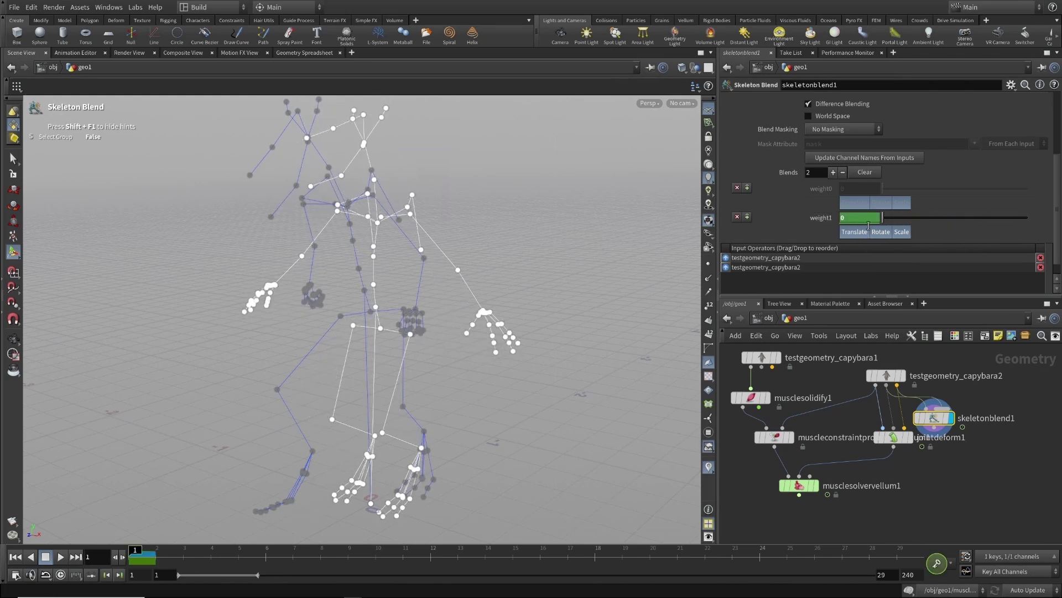
click(248, 565)
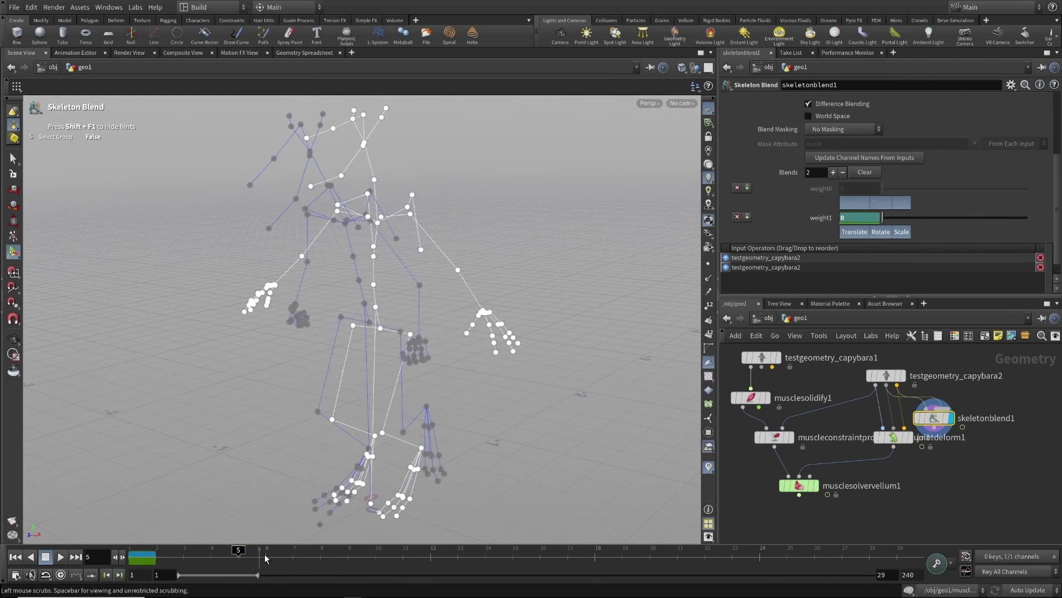
alt+click(823, 221)
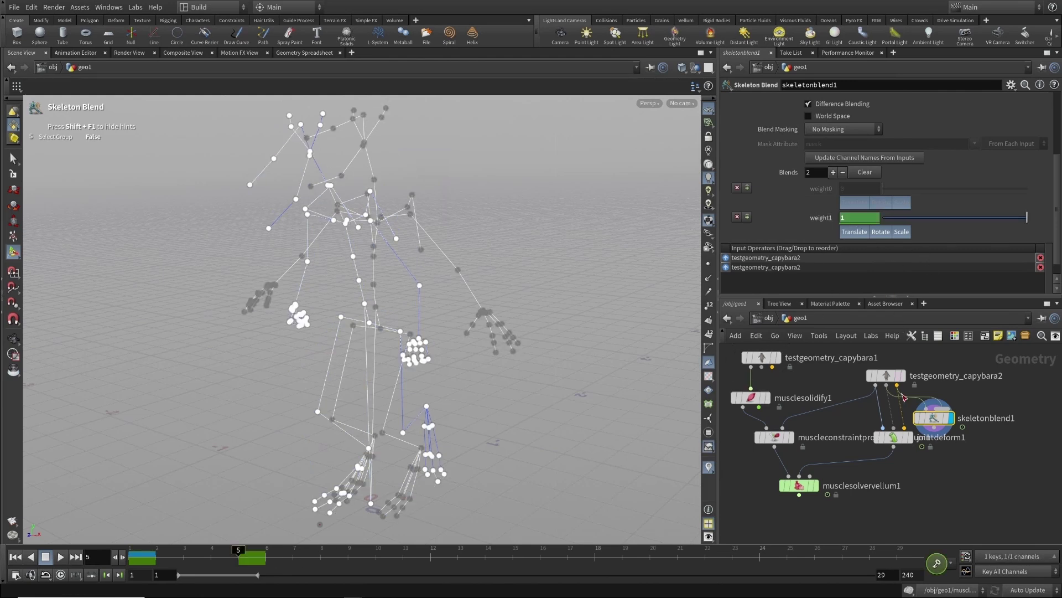
Feed the Skeleton Blend output into the Joint Deform's animated pose input, display the Joint Deform, and scrub back to frame 1
drag(934, 419, 956, 410)
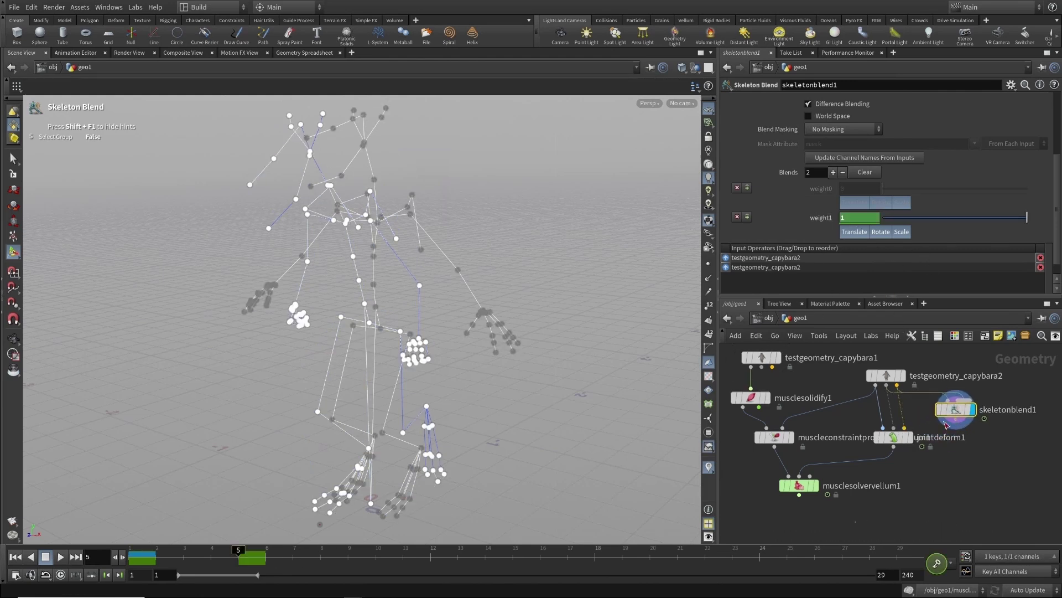
click(910, 439)
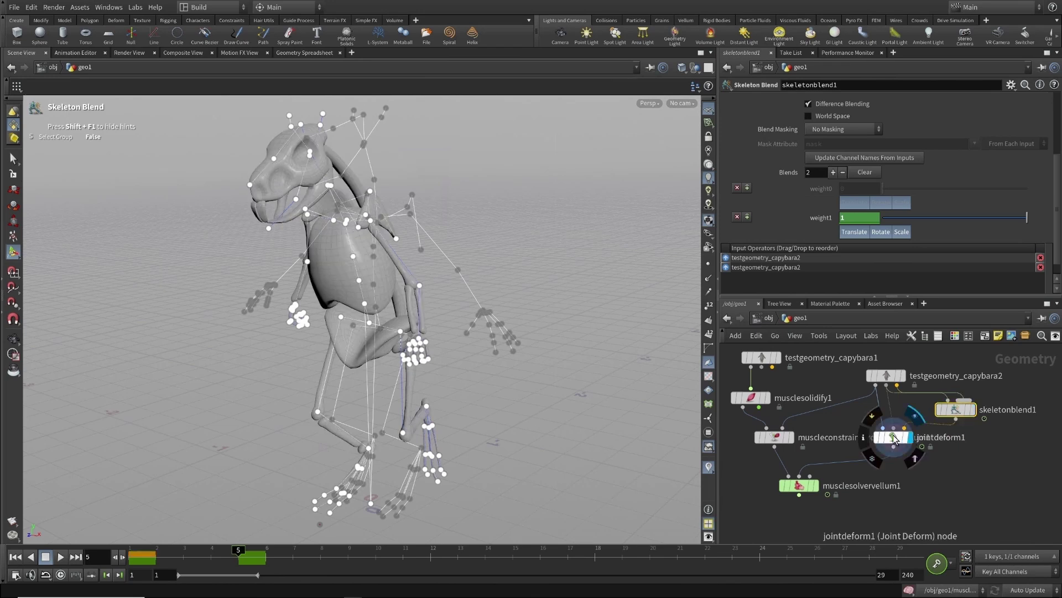
drag(239, 550, 105, 548)
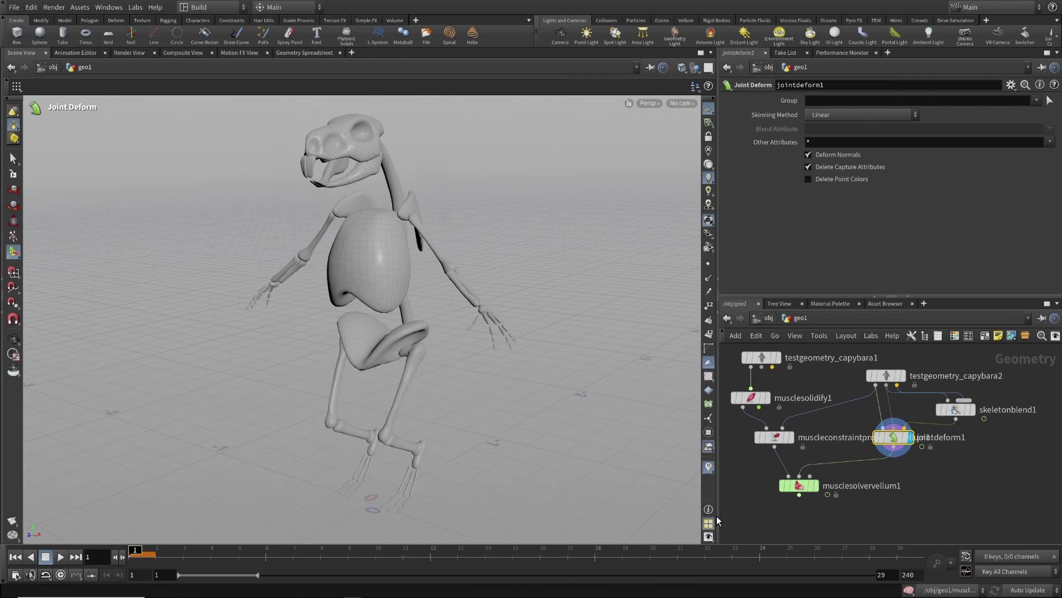
Display the muscle solver and play the simulation to examine the muscles following the bones, stopping playback at the end
mouse_move(820, 492)
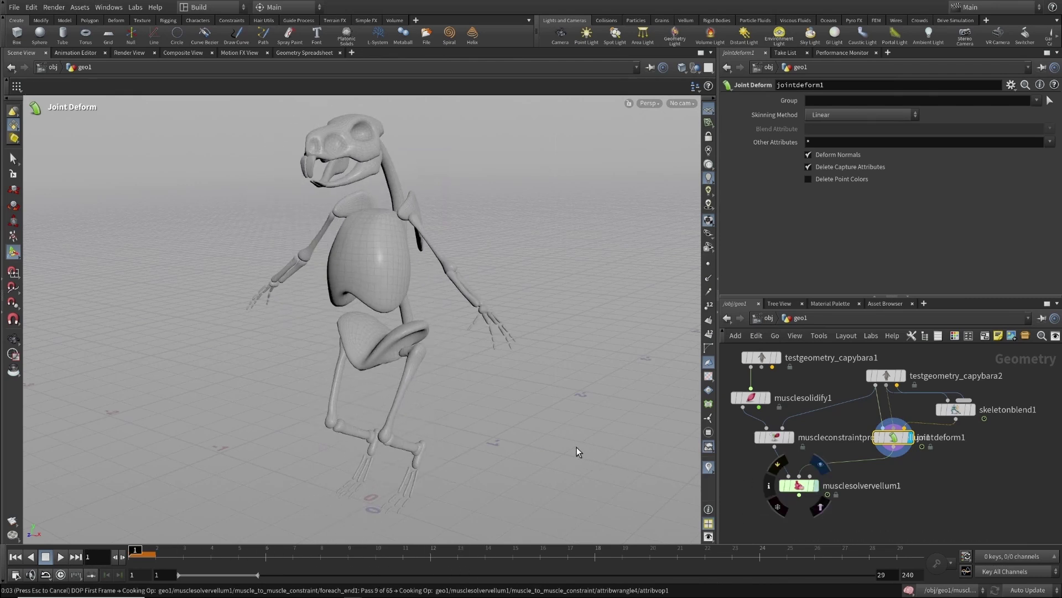
drag(559, 431, 526, 422)
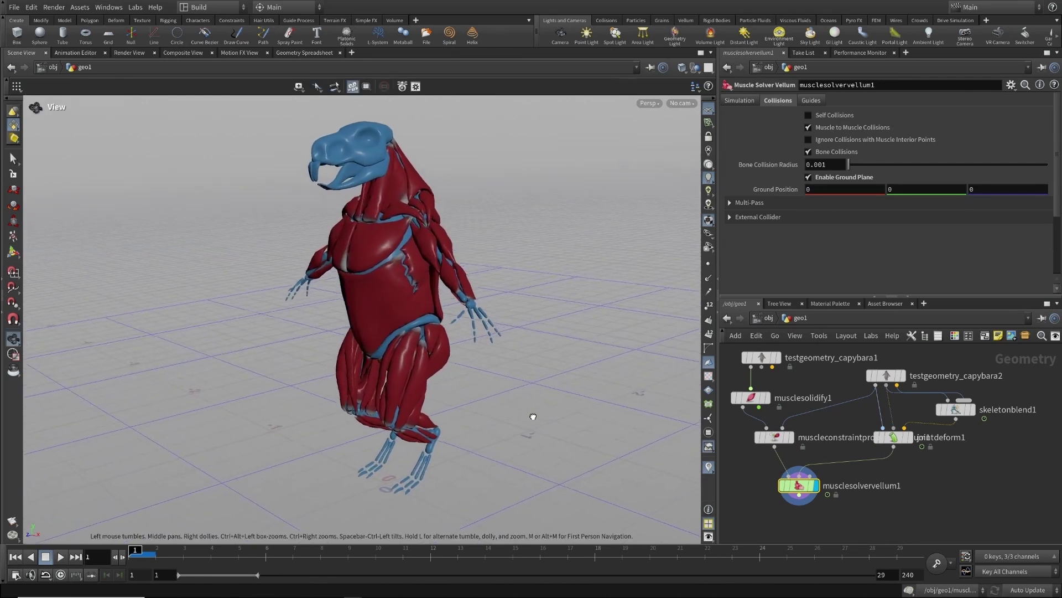
click(60, 557)
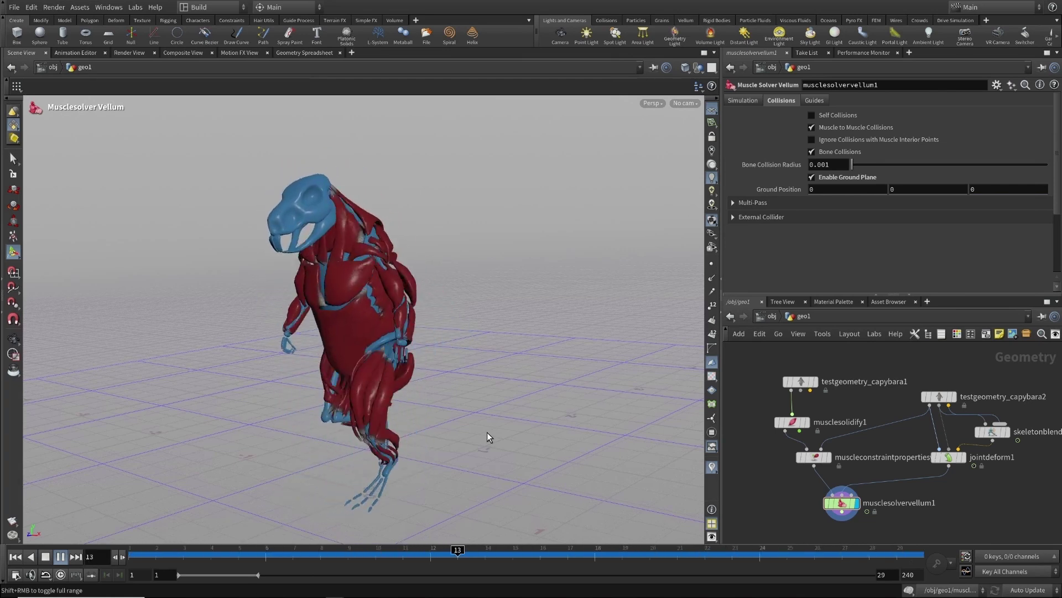
drag(550, 443, 486, 441)
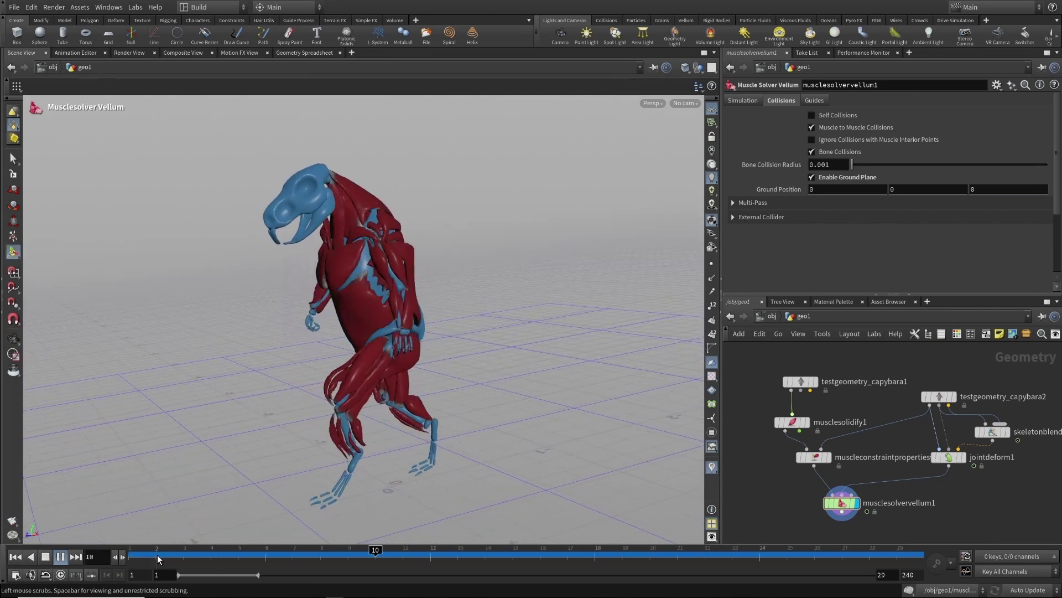
click(46, 556)
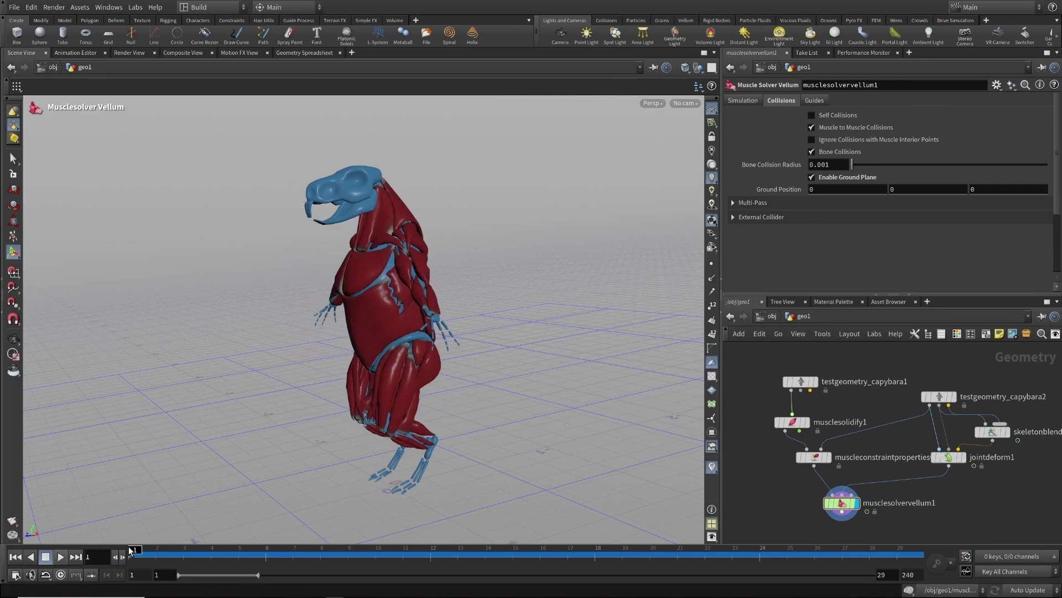
Enable the Muscle to Bone stiffness override in the muscle constraint properties, with an absolute value of 10
click(815, 458)
click(832, 458)
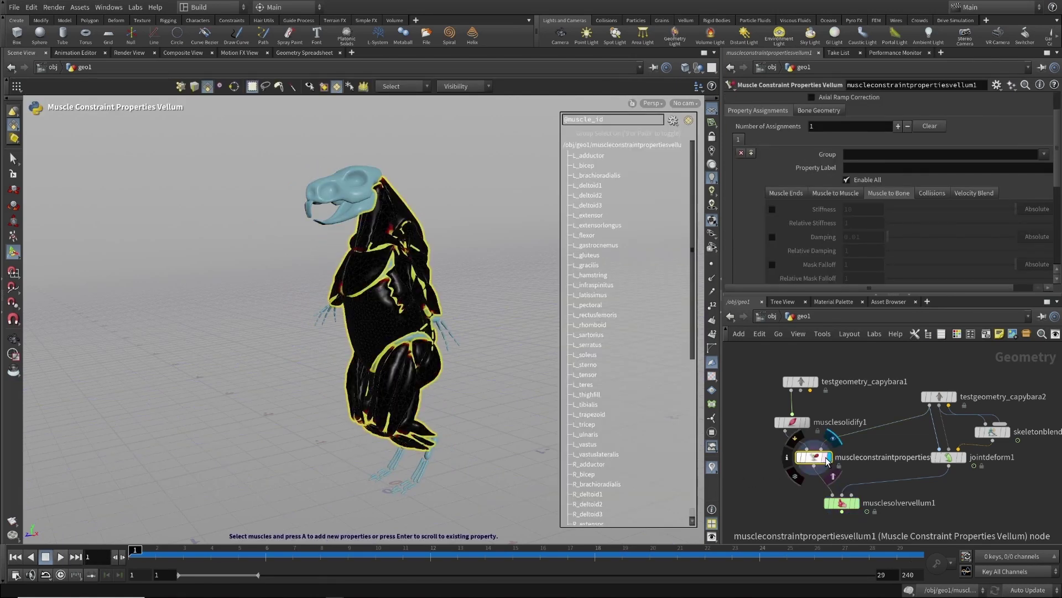
click(857, 197)
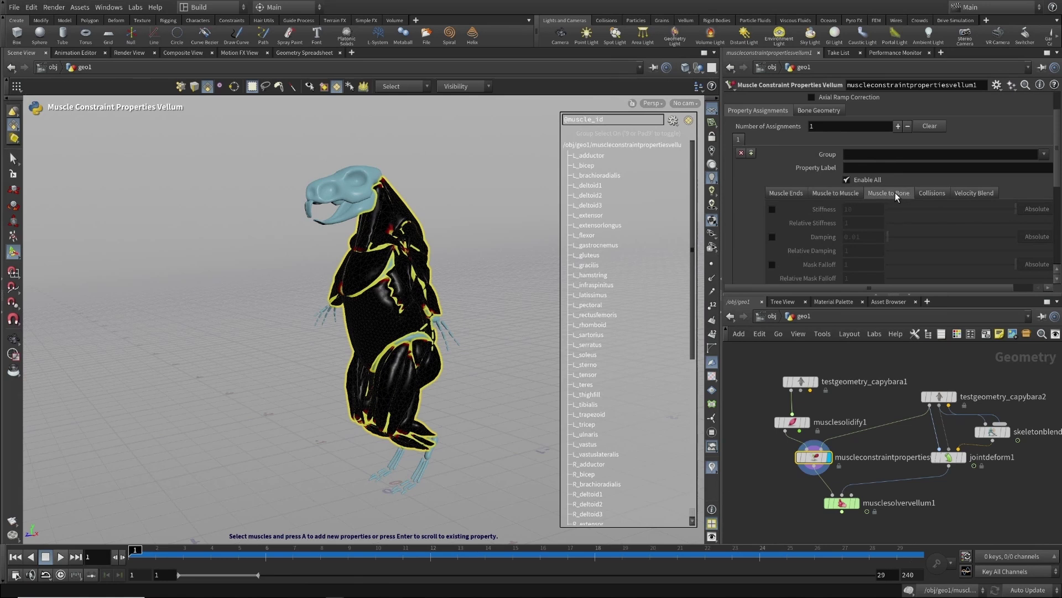
click(772, 210)
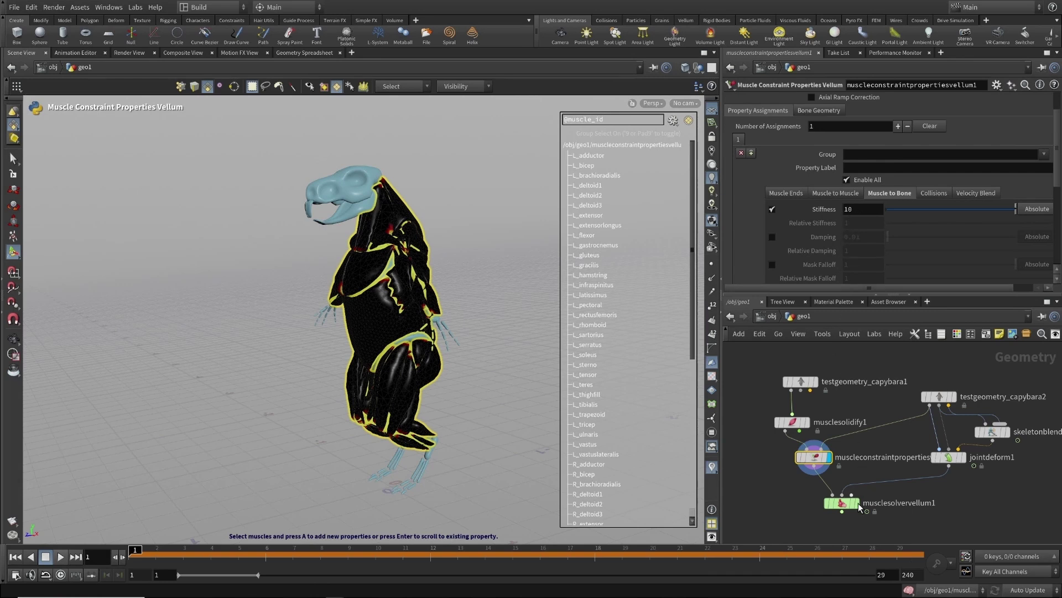
Display the solver and review the simulation playback with the stiffer bone attachment from several angles, ending at frame 1
mouse_move(848, 508)
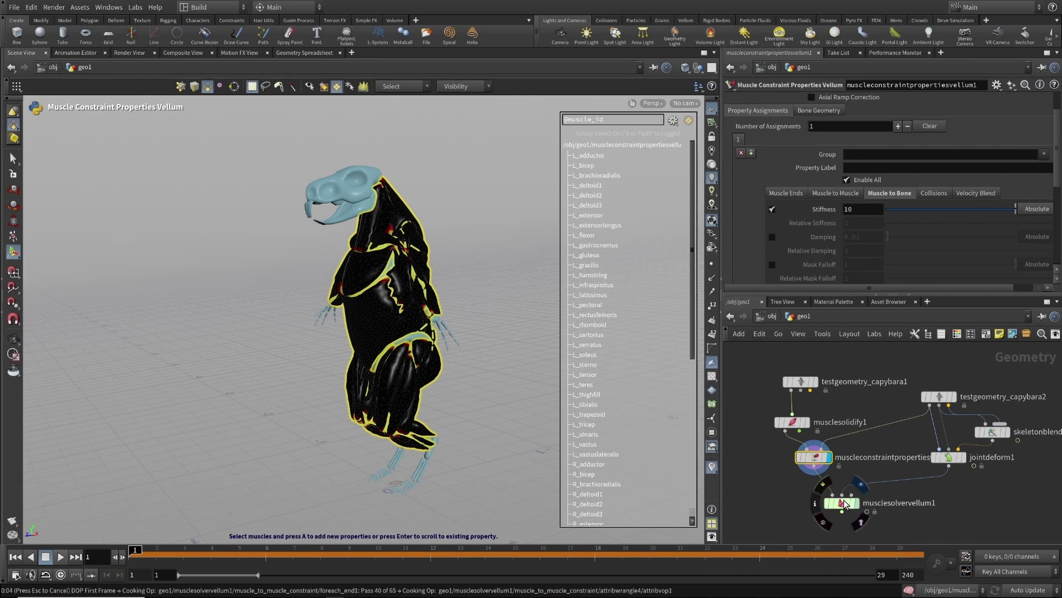
click(842, 503)
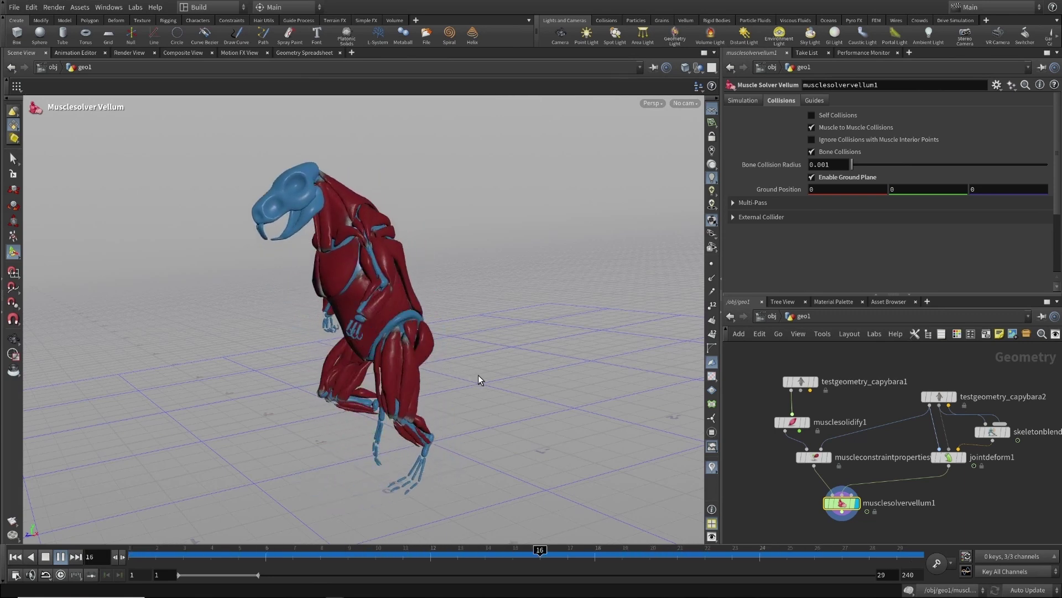
key(Escape)
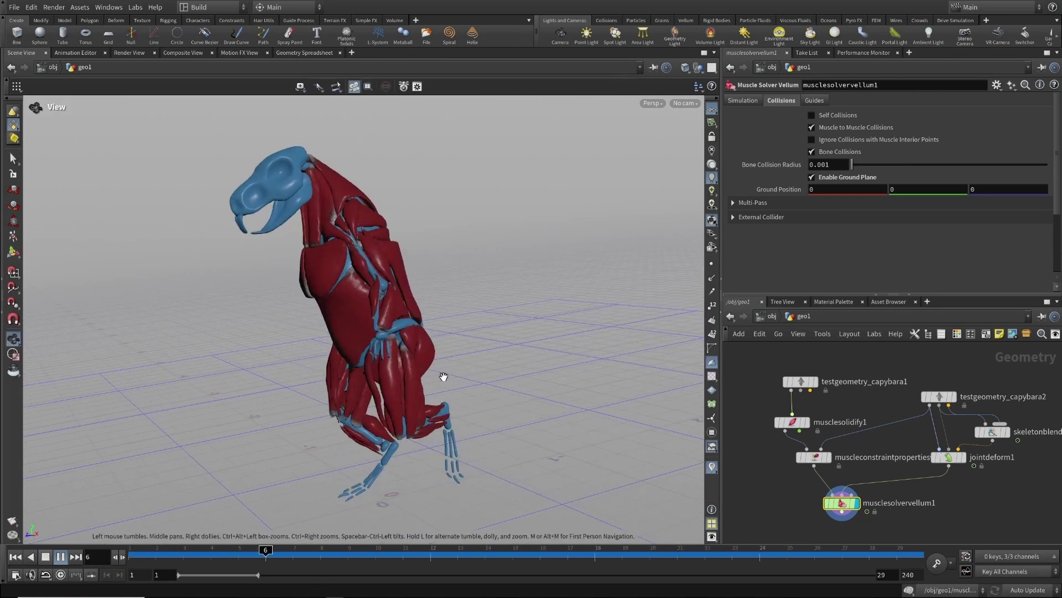
key(Return)
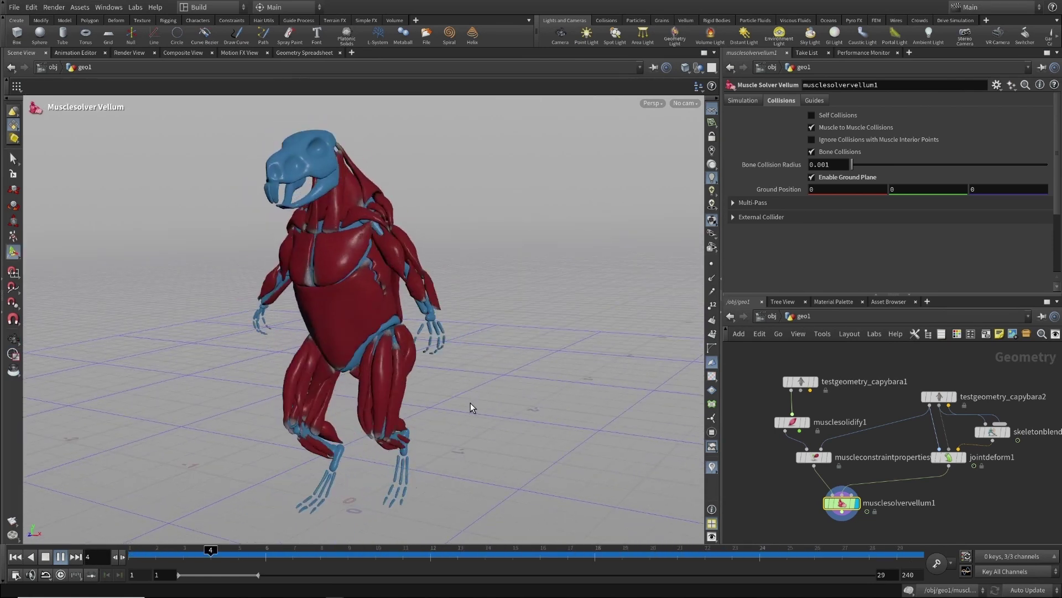
click(45, 556)
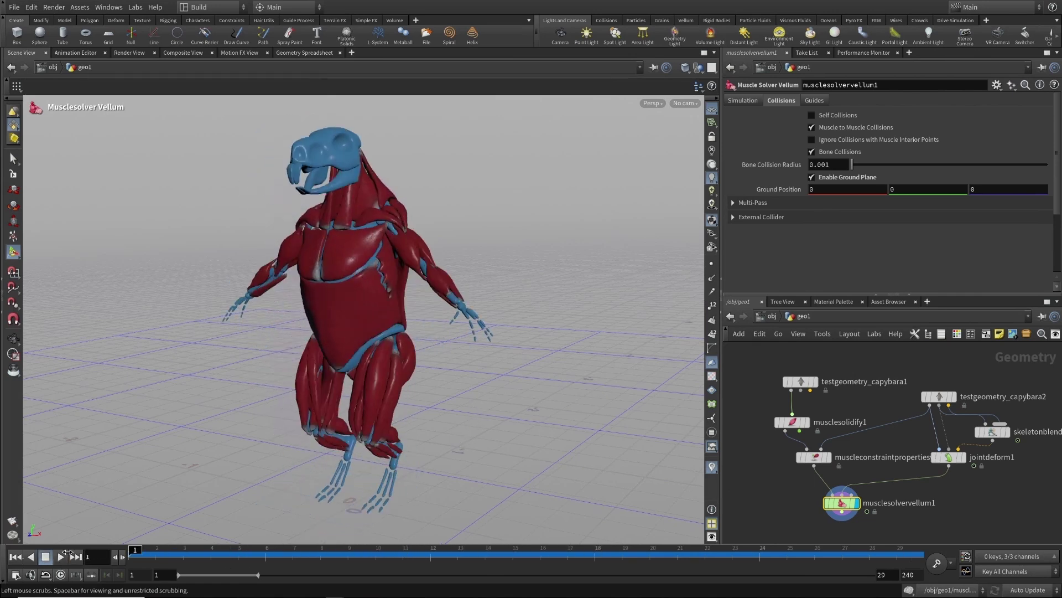
Set the Muscle to Bone stiffness to 5 in the muscle constraint properties node
click(815, 456)
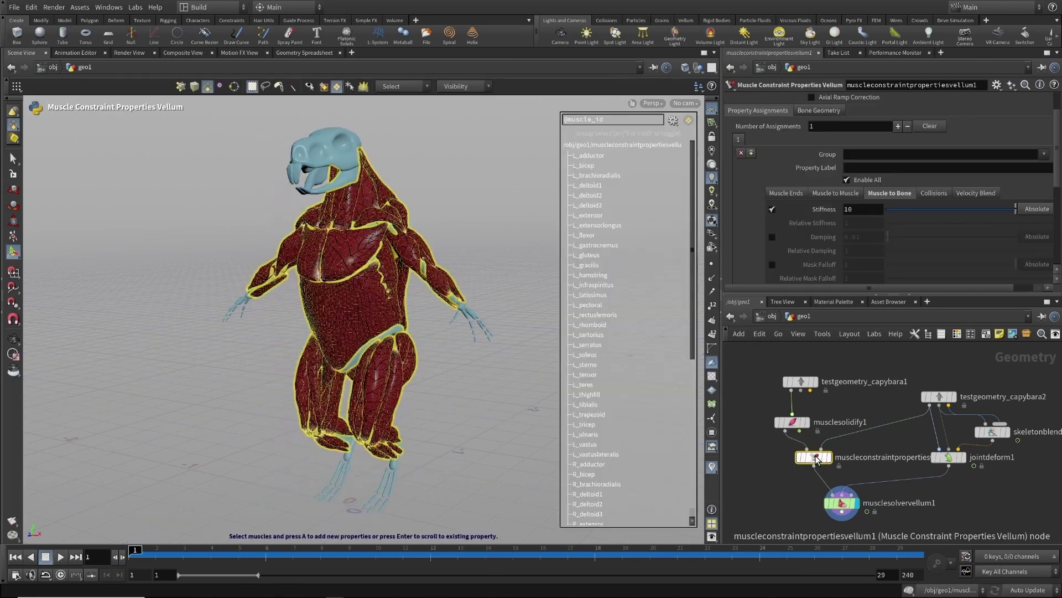
click(866, 211)
text(5)
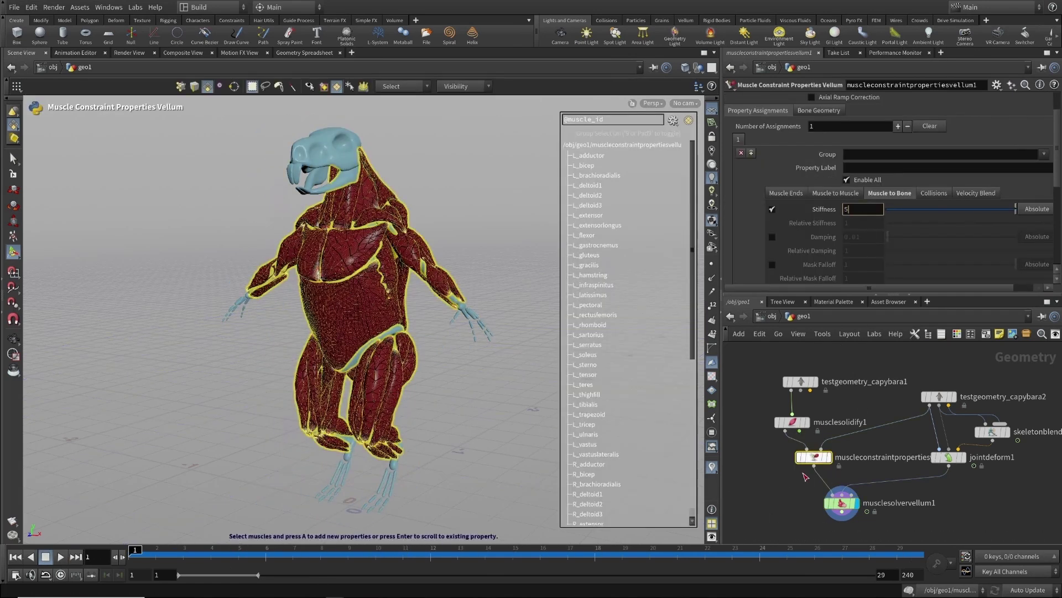
key(Return)
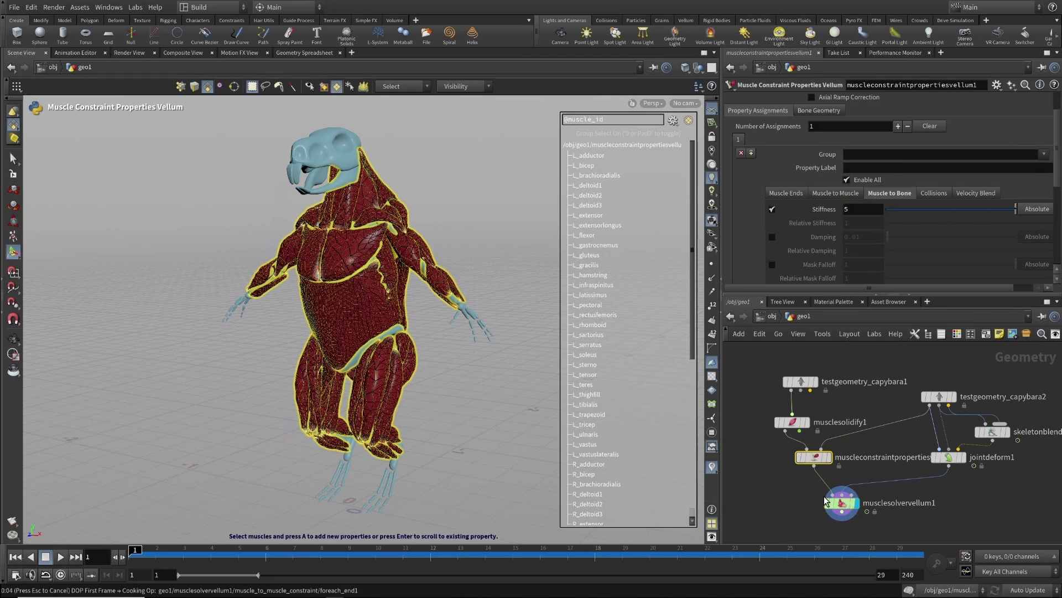
Play the muscle solver's simulation with the reduced bone stiffness and inspect the muscle motion from different angles
click(825, 500)
click(61, 556)
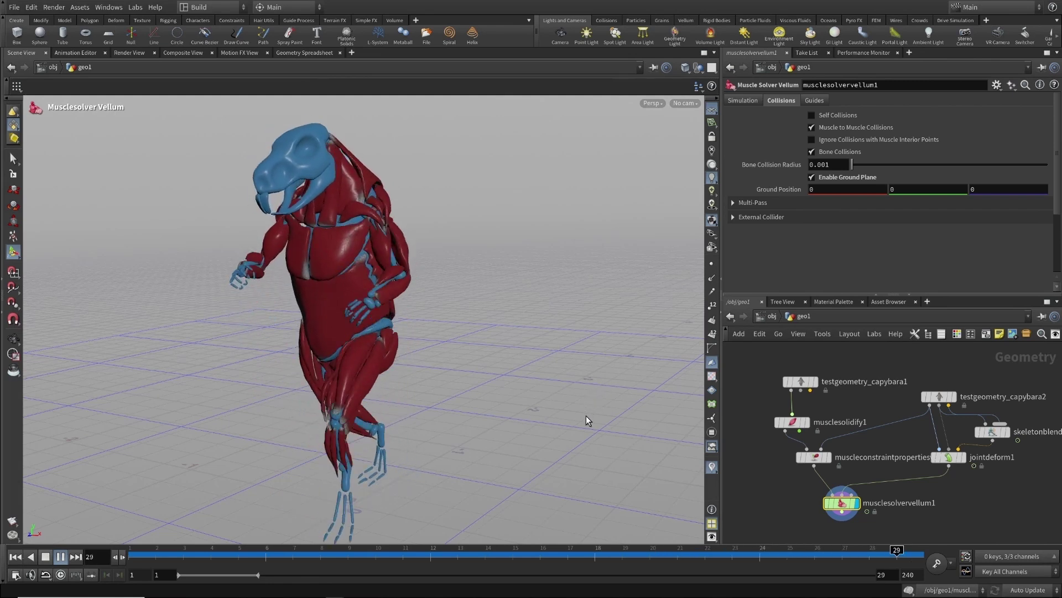
key(Escape)
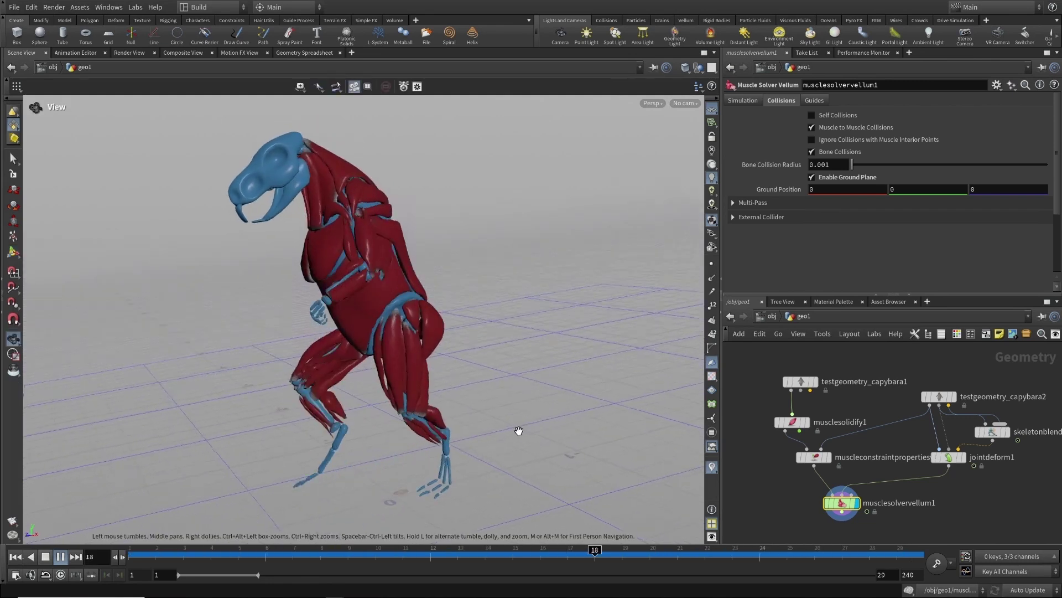
key(Return)
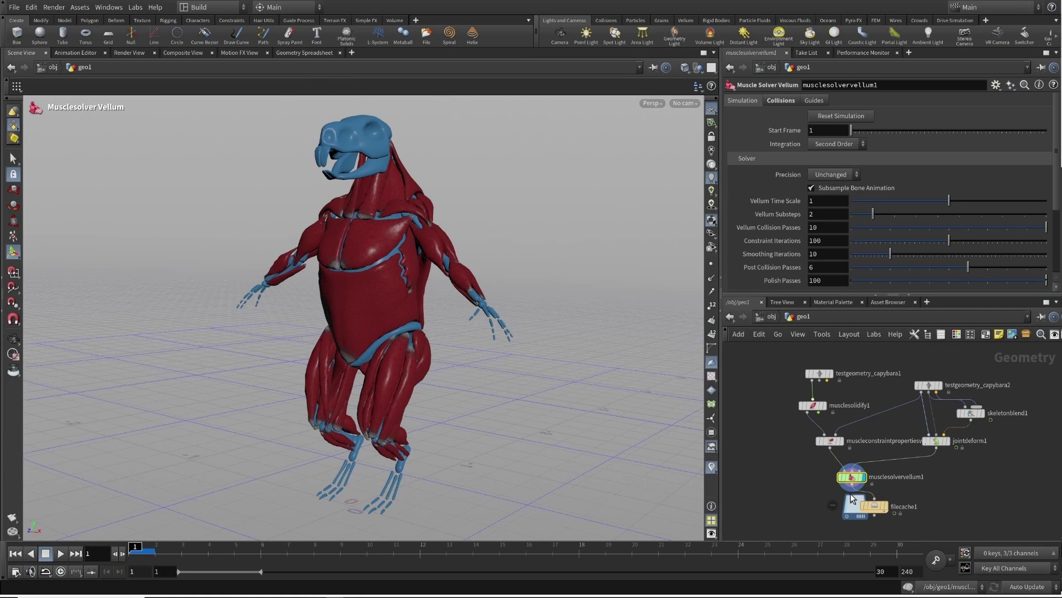
Examine the filecache1 node's caching settings for the muscles, and return to the muscle solver's simulation settings
click(874, 507)
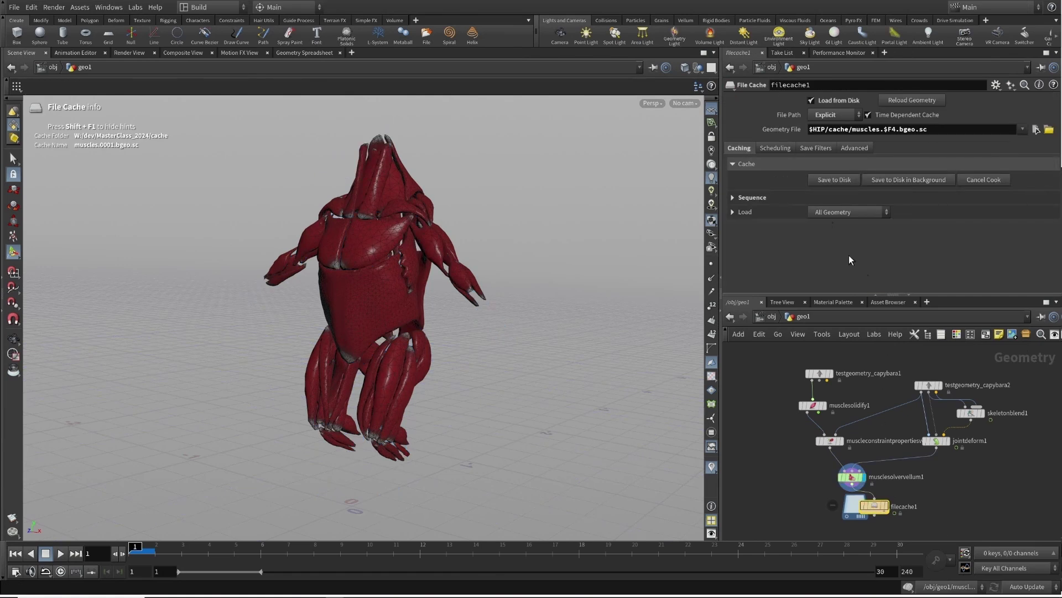
click(852, 479)
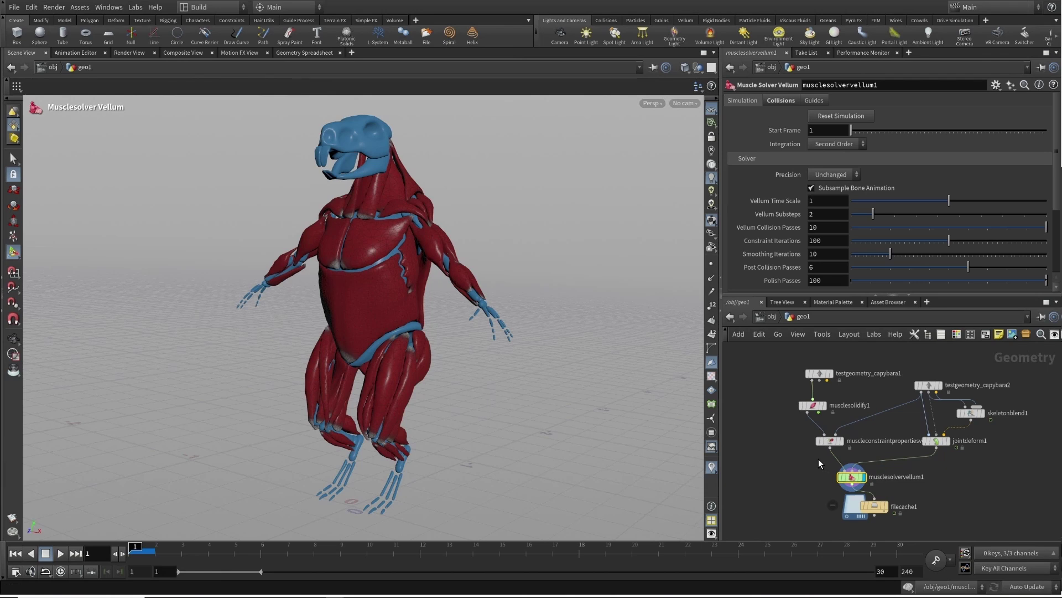
Examine the muscle solver's input connections and the simulated capybara, and show the solver's Rest Position attributes
mouse_move(835, 435)
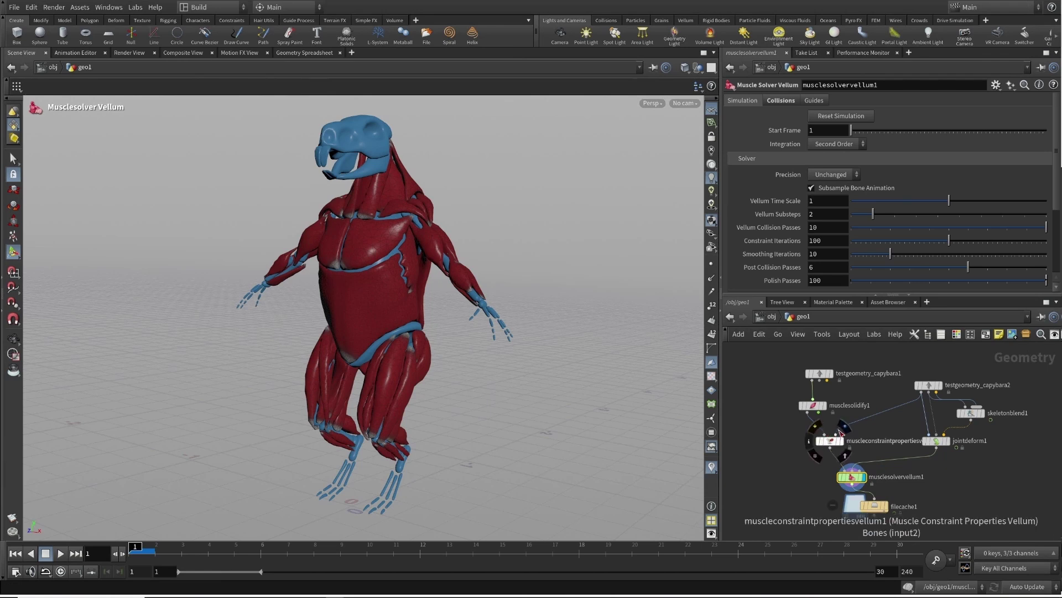
mouse_move(850, 473)
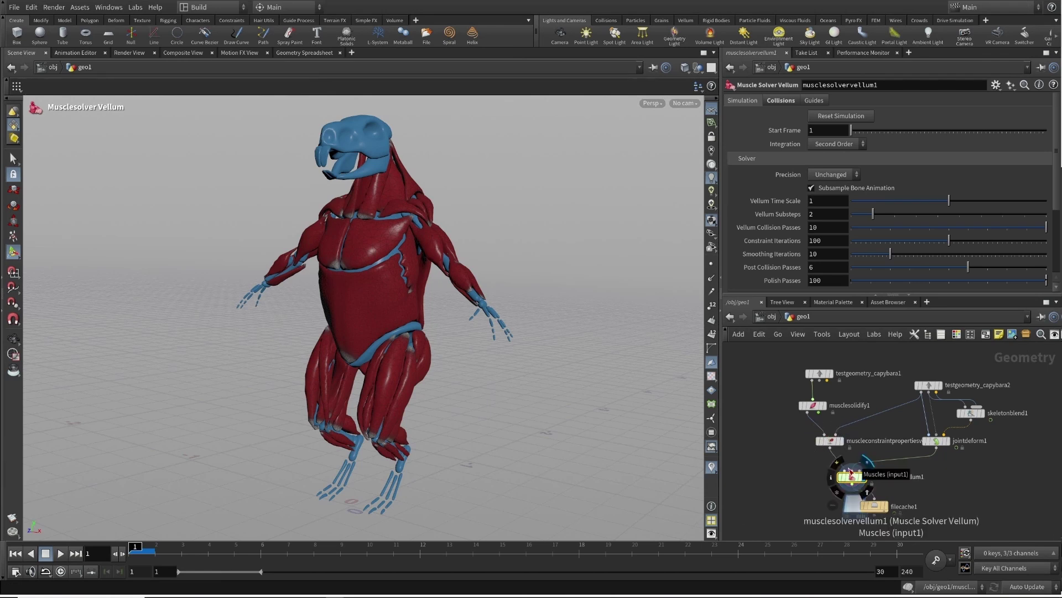
key(Escape)
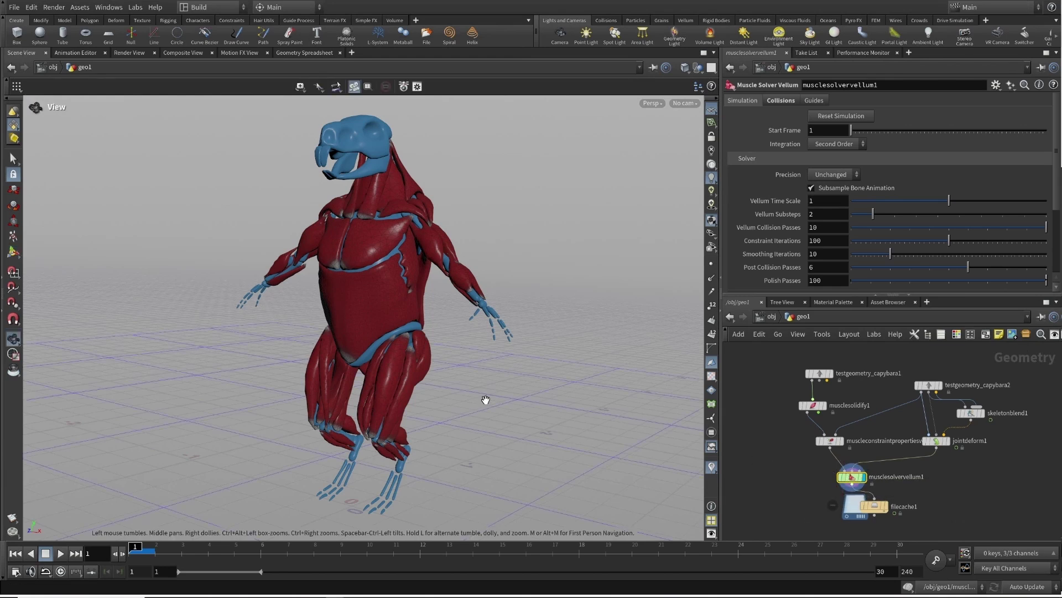
mouse_move(487, 399)
mouse_down()
mouse_move(532, 397)
mouse_move(536, 415)
mouse_move(555, 381)
mouse_move(546, 405)
mouse_move(498, 403)
mouse_up()
key(Return)
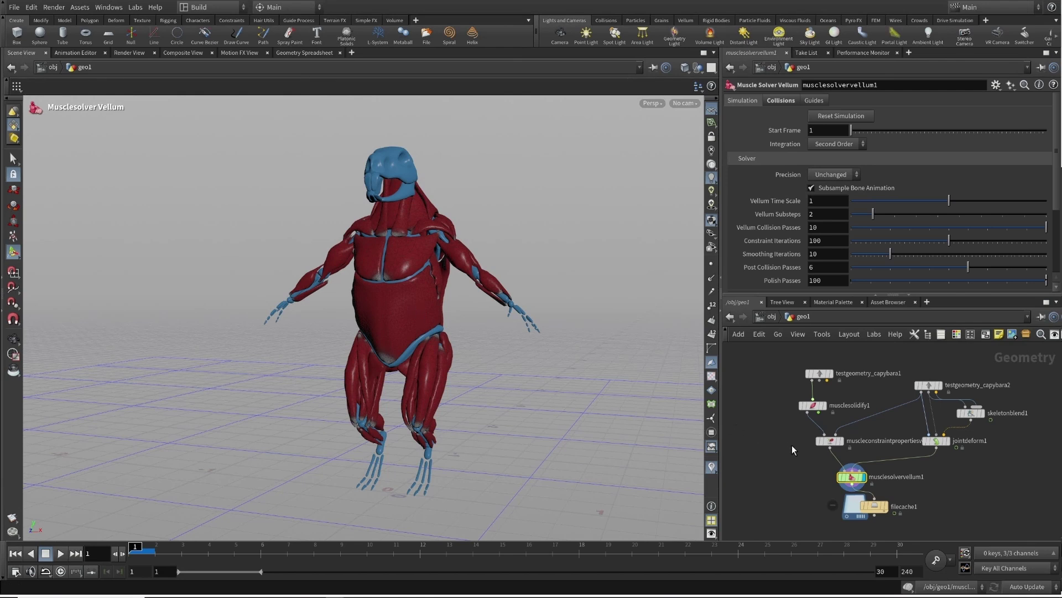
mouse_move(830, 453)
middle_down()
mouse_move(832, 470)
mouse_move(835, 437)
middle_up()
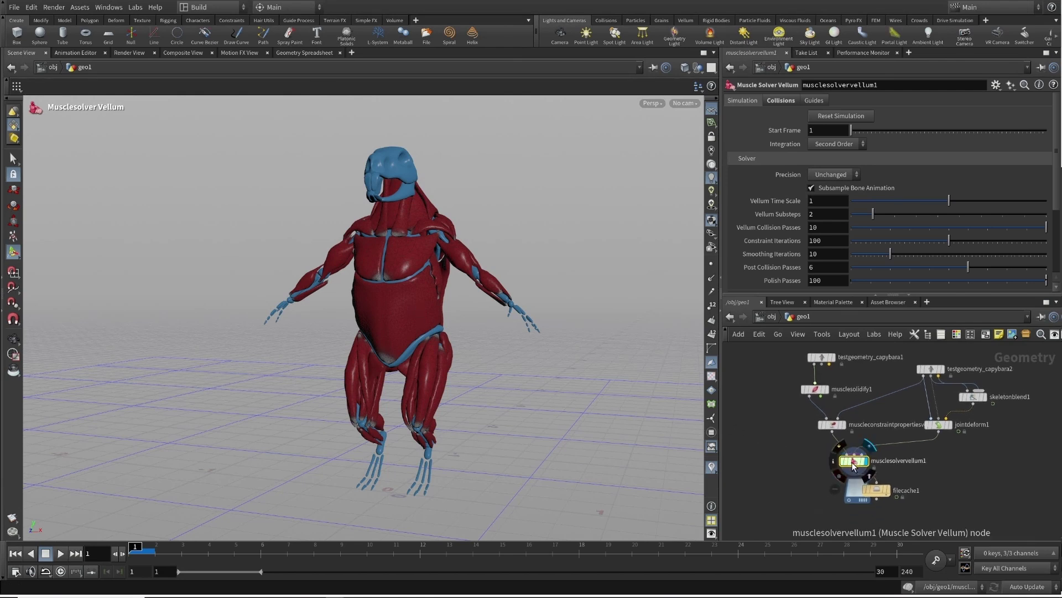
scroll(778, 234, down, 4)
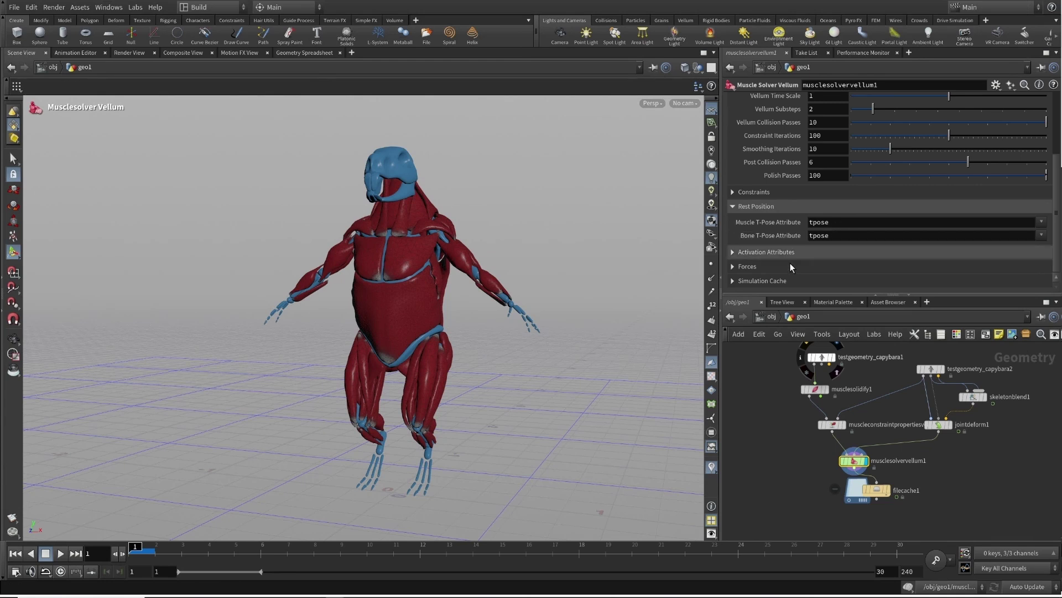
Inspect the node information of musclesolidify1 for its point attributes, and close the information window
middle_drag(780, 376, 791, 388)
click(828, 405)
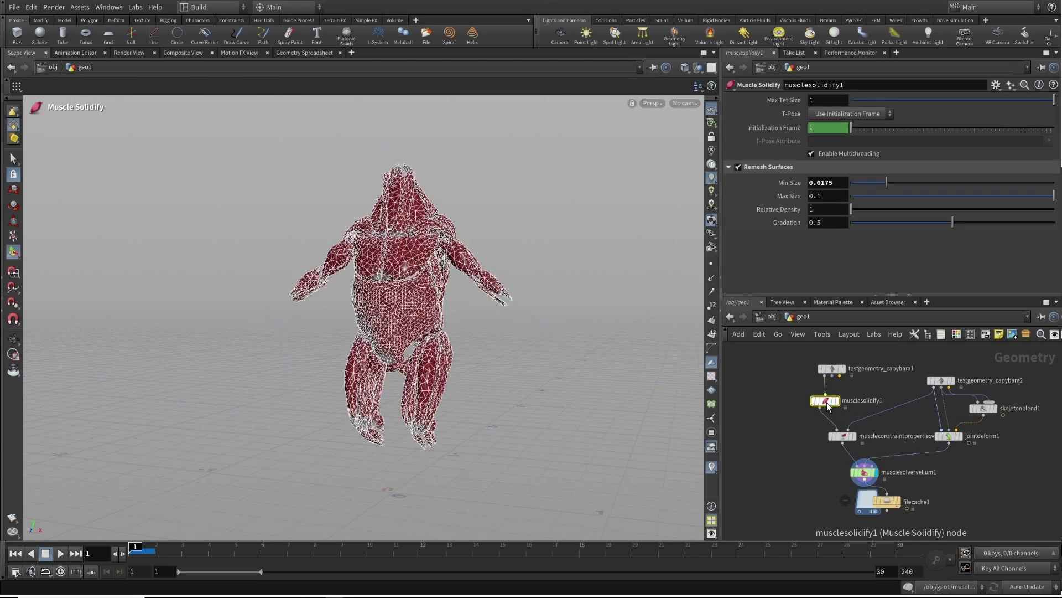
click(806, 406)
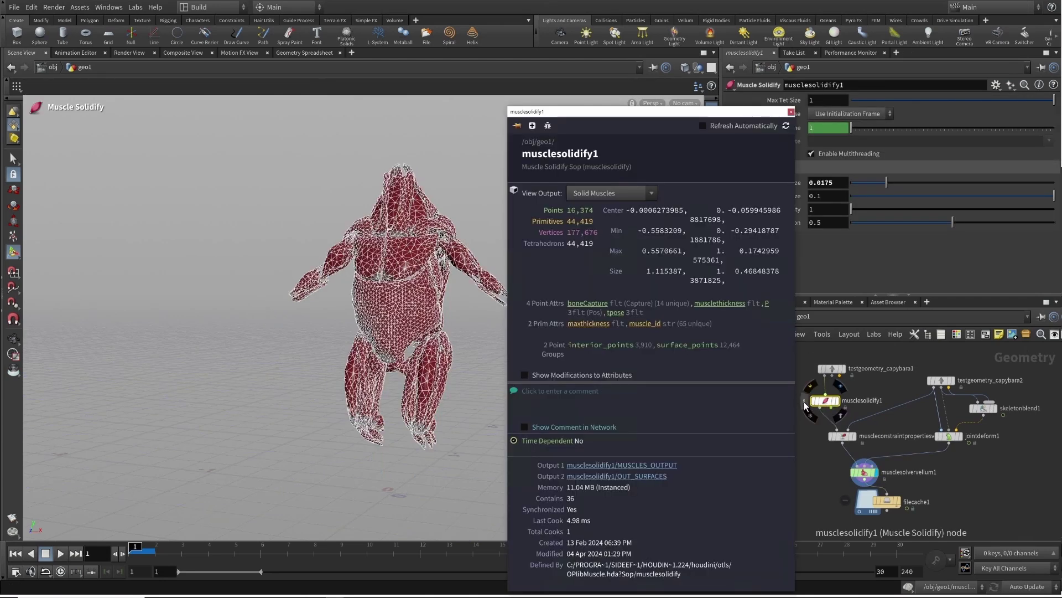
double_click(610, 313)
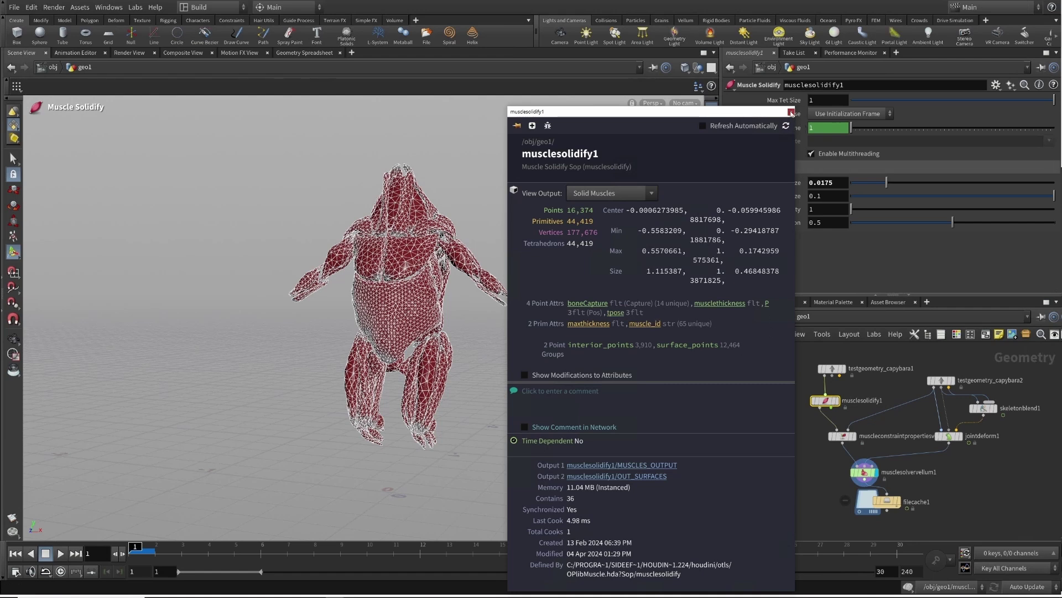
click(791, 112)
Inspect the node information of jointdeform1 for its point attributes, and close the information window
mouse_move(814, 398)
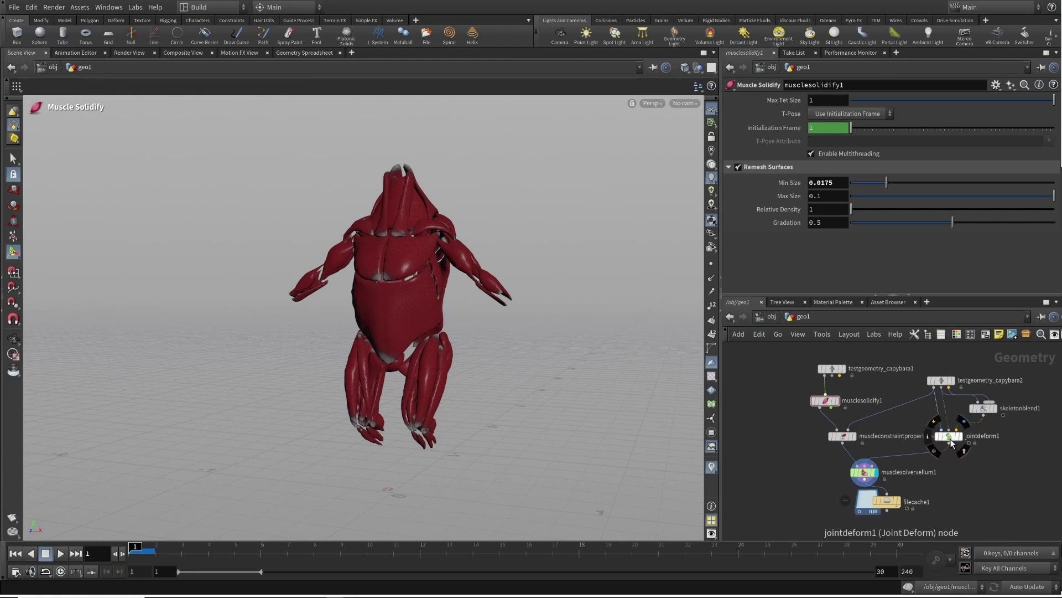
click(928, 436)
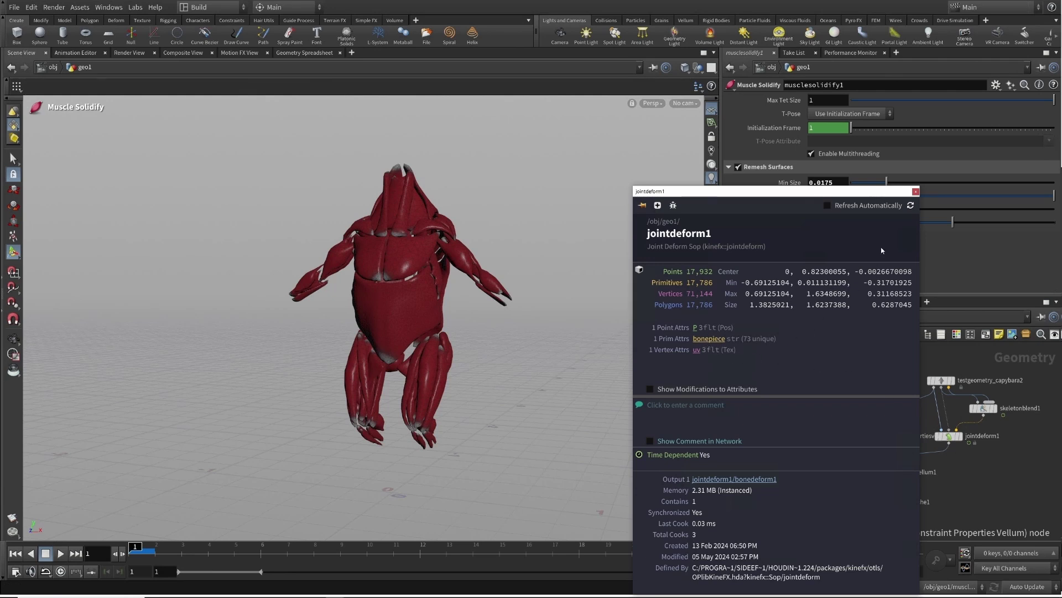
click(916, 190)
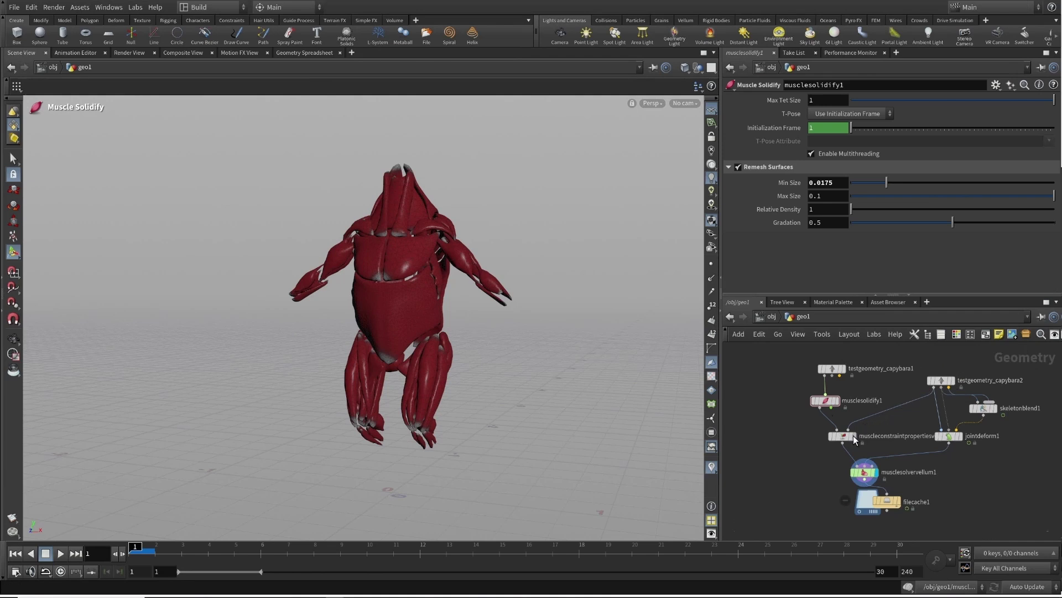
mouse_move(844, 440)
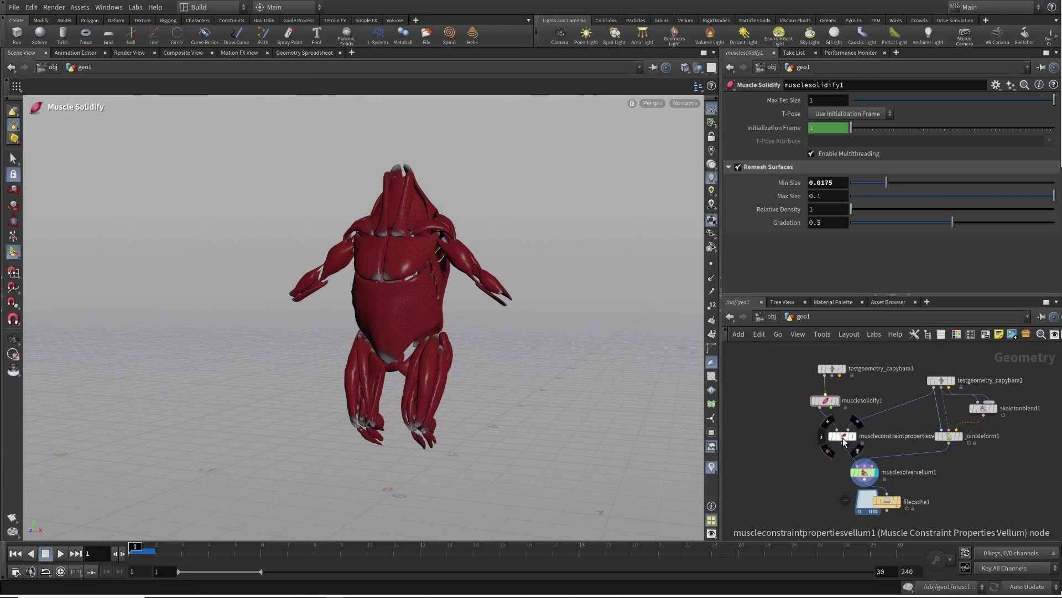
Review the muscle solver's T-pose attribute names and its Start Frame setting
click(865, 471)
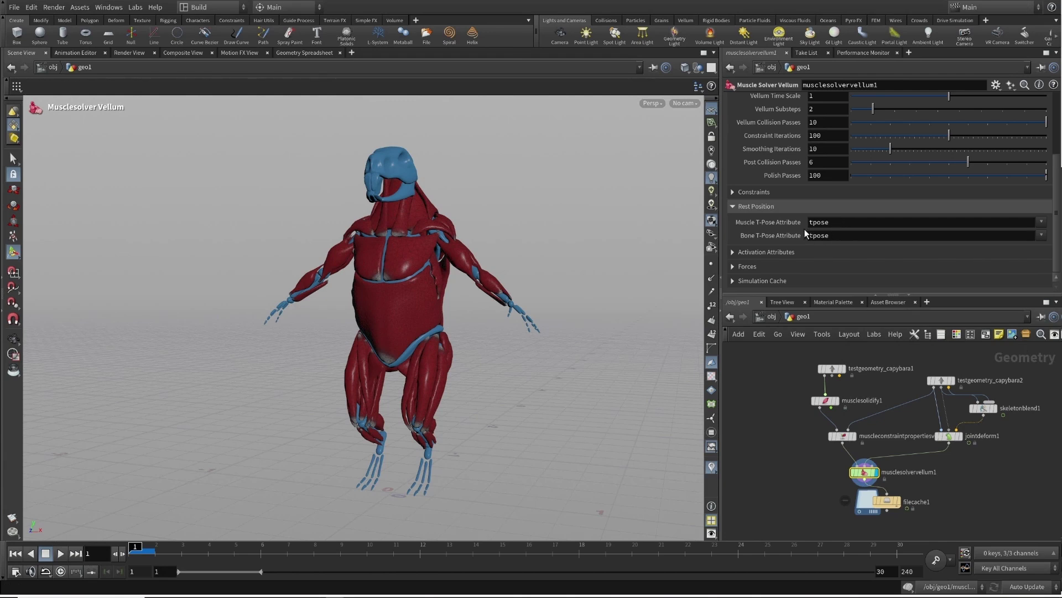
scroll(796, 229, up, 5)
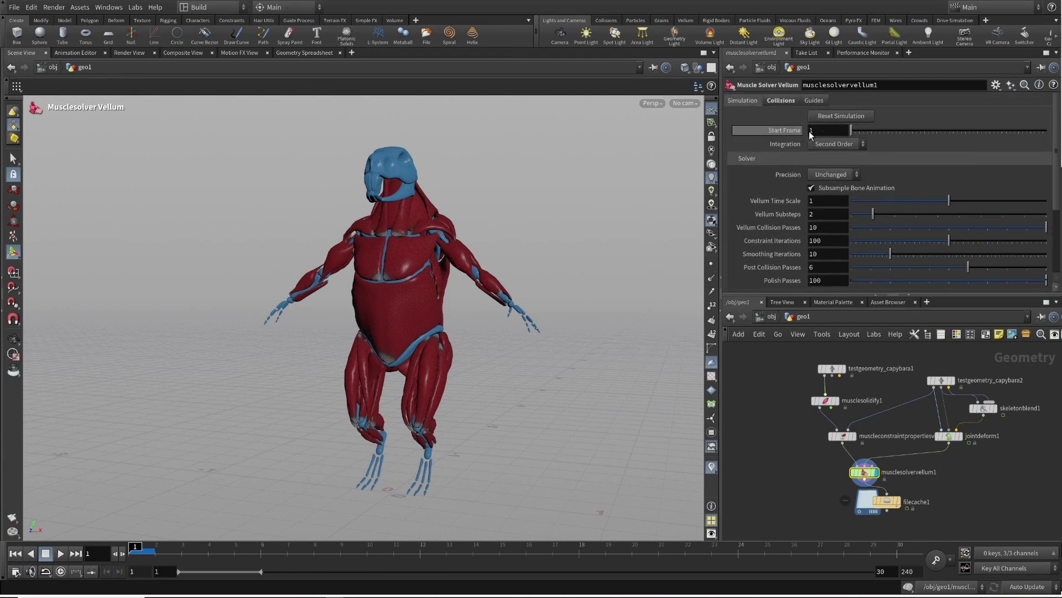
mouse_move(803, 131)
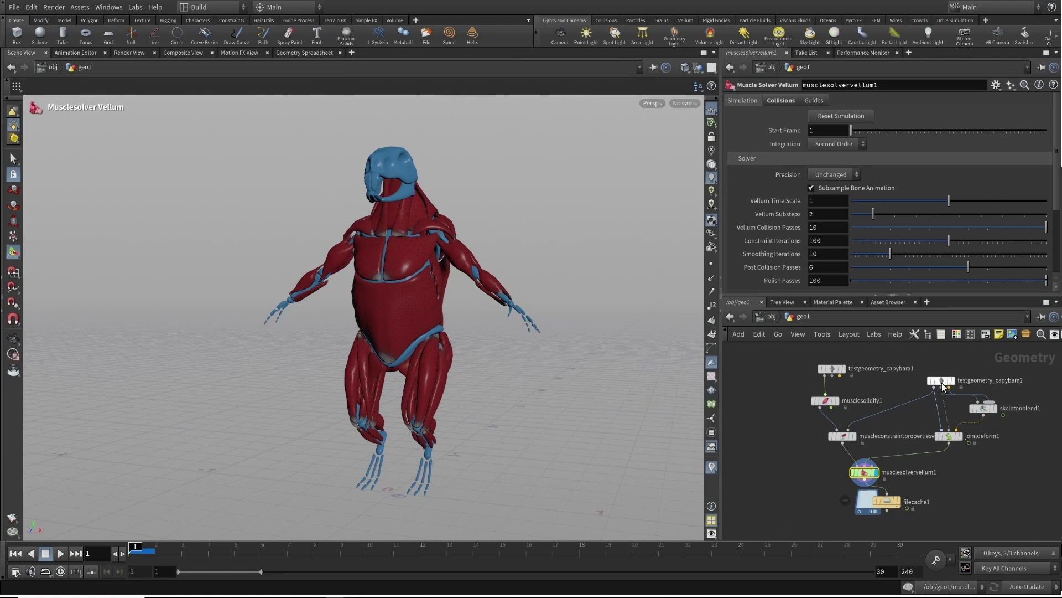
Raise testgeometry_capybara2 in the network and insert a T-pose rest position node storing tpose on its rest geometry output
drag(944, 384, 952, 371)
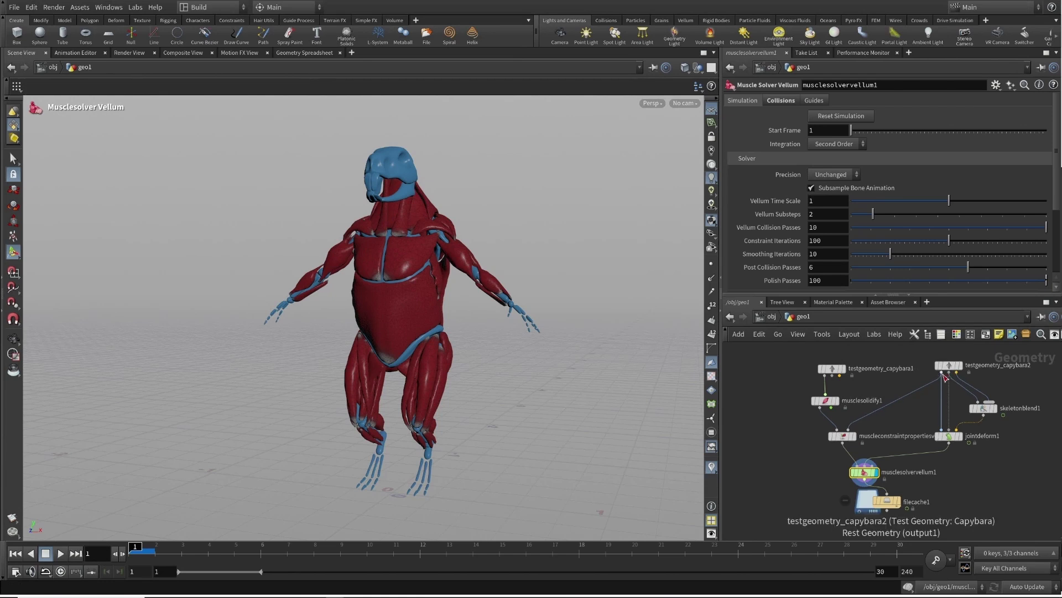
key(Tab)
mouse_move(964, 365)
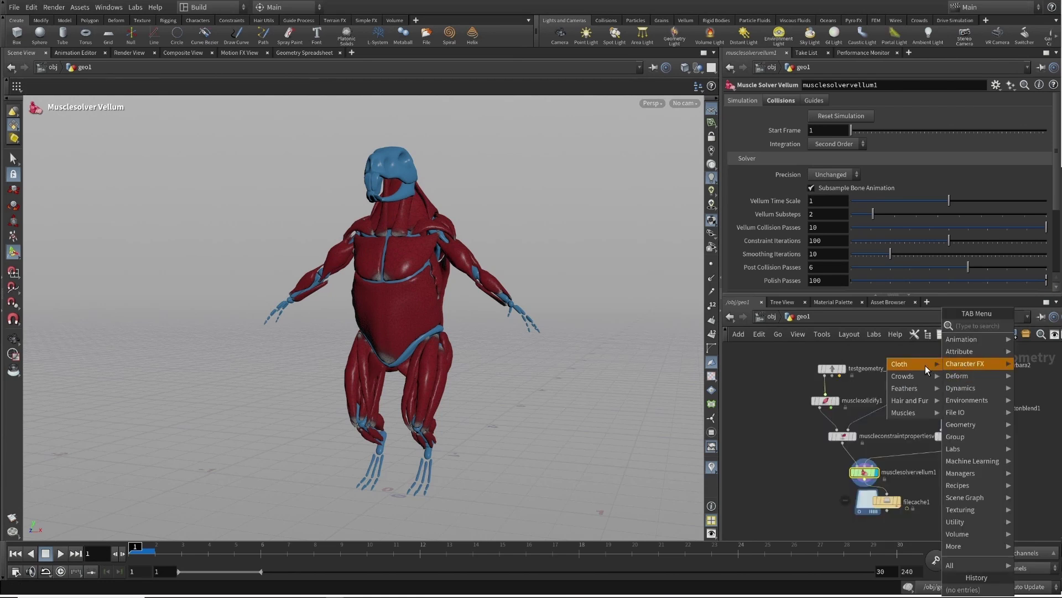
mouse_move(926, 412)
click(850, 474)
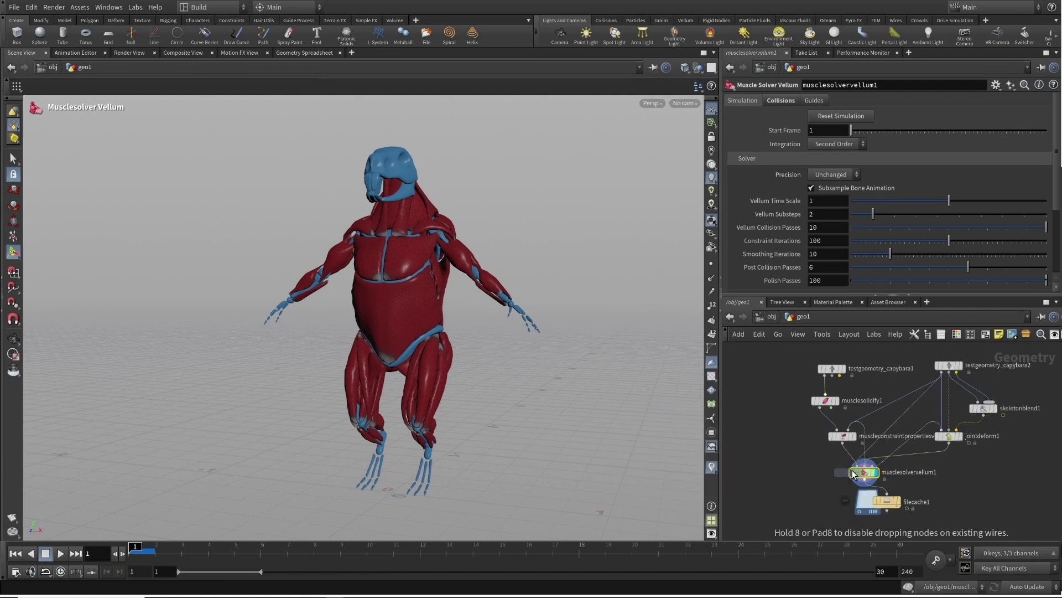
click(921, 394)
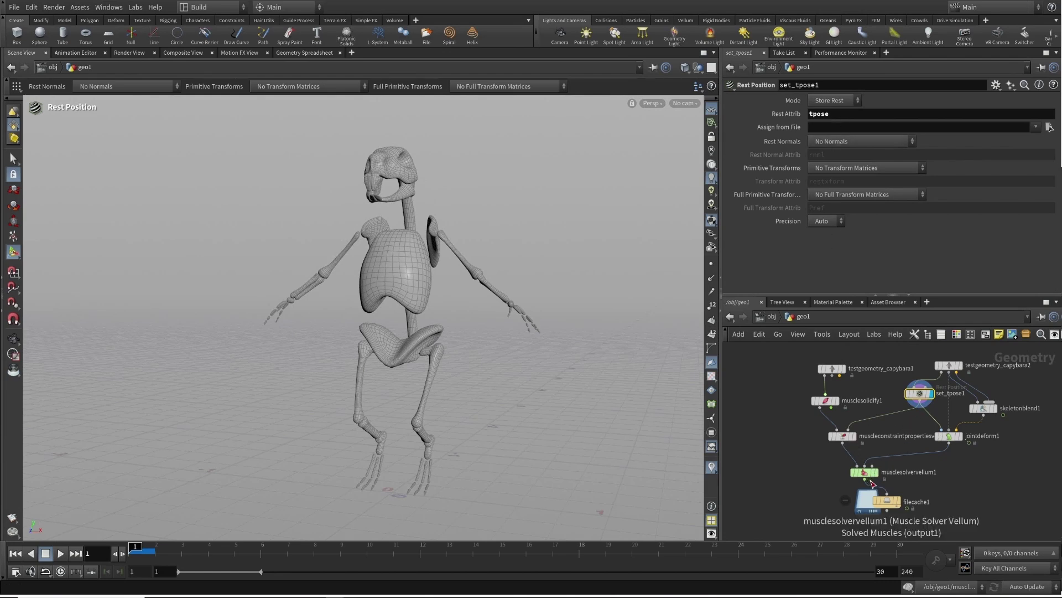
Display the muscle solver's output again and open its simulation settings
middle_drag(947, 465, 952, 416)
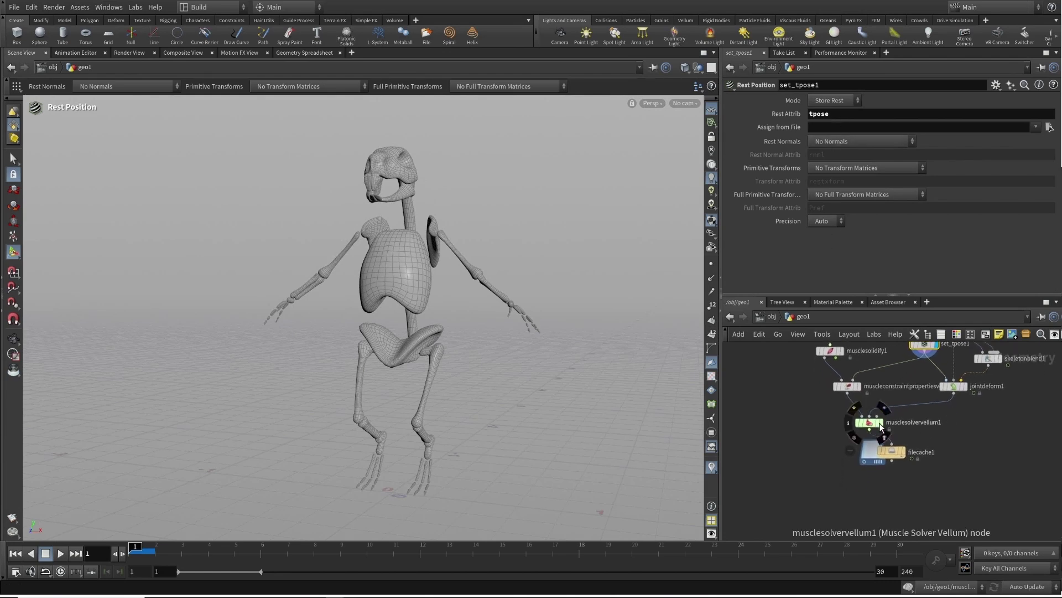
mouse_move(884, 433)
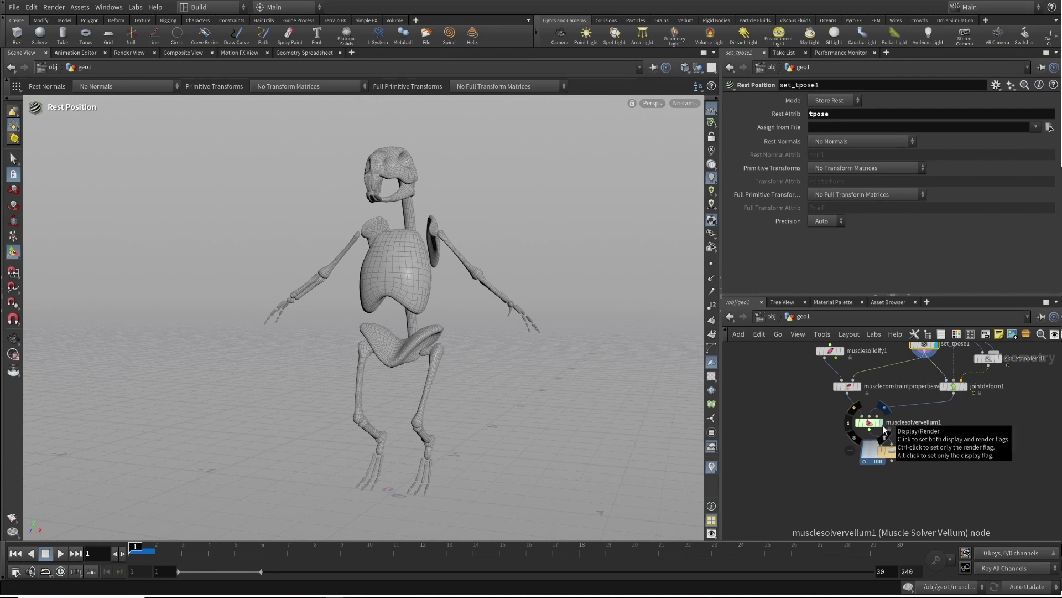
click(882, 424)
click(872, 426)
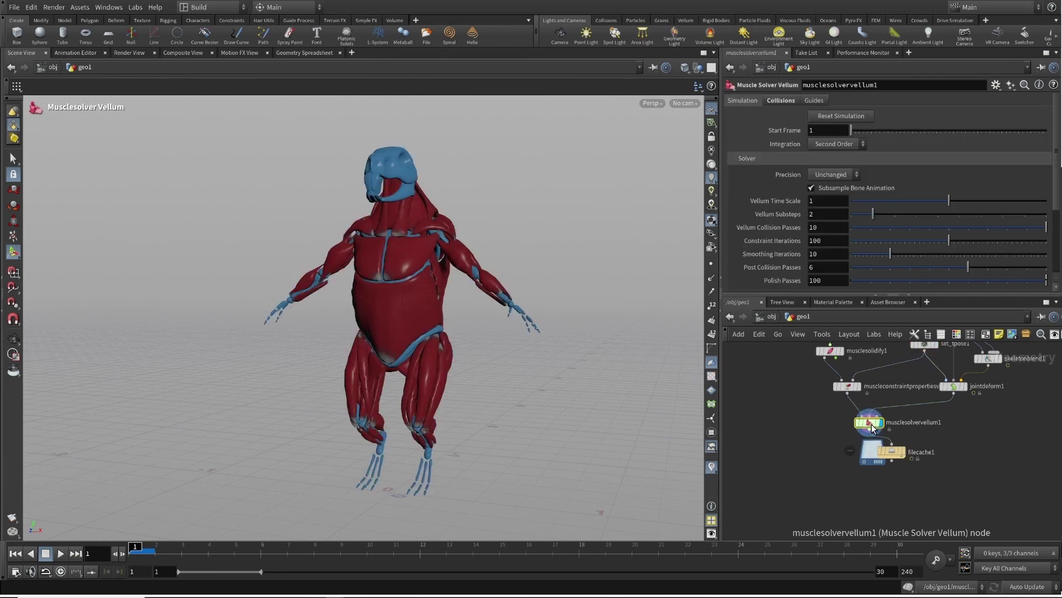
Move filecache1 further below the muscle solver and check the solver's node information
mouse_move(854, 427)
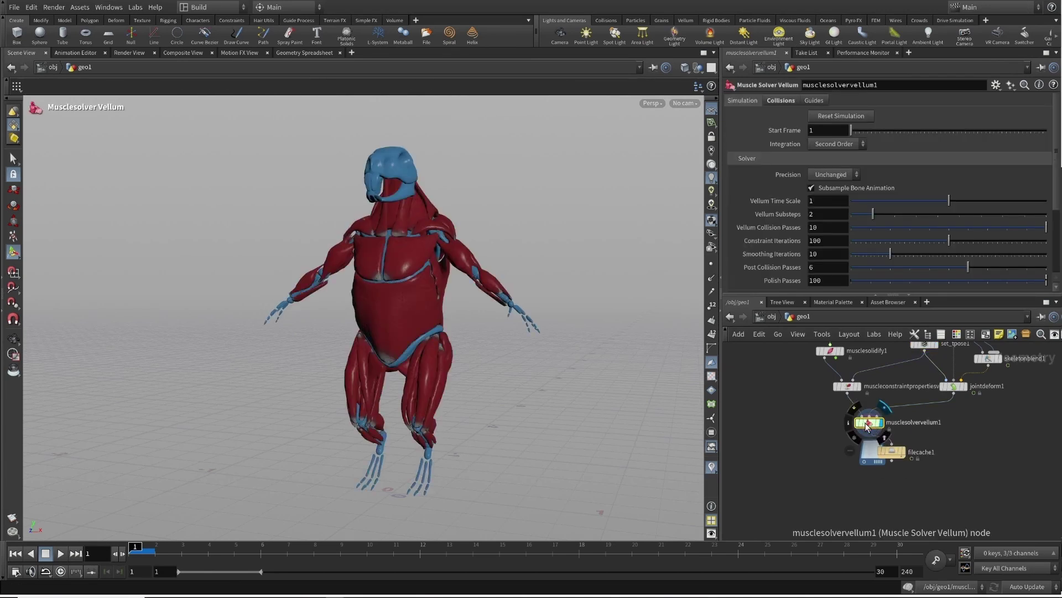
key(l)
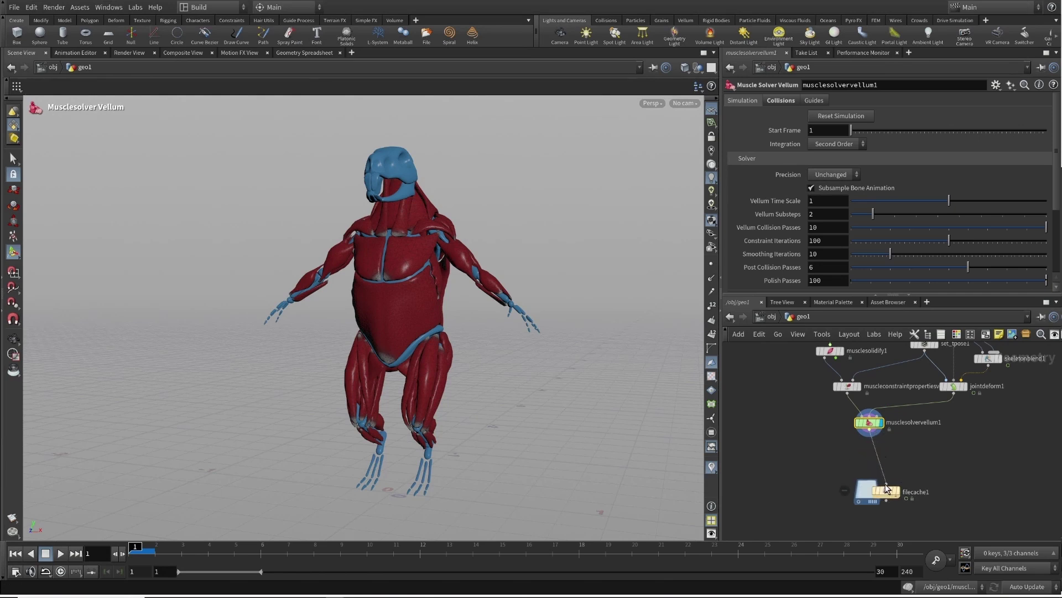
middle_click(871, 424)
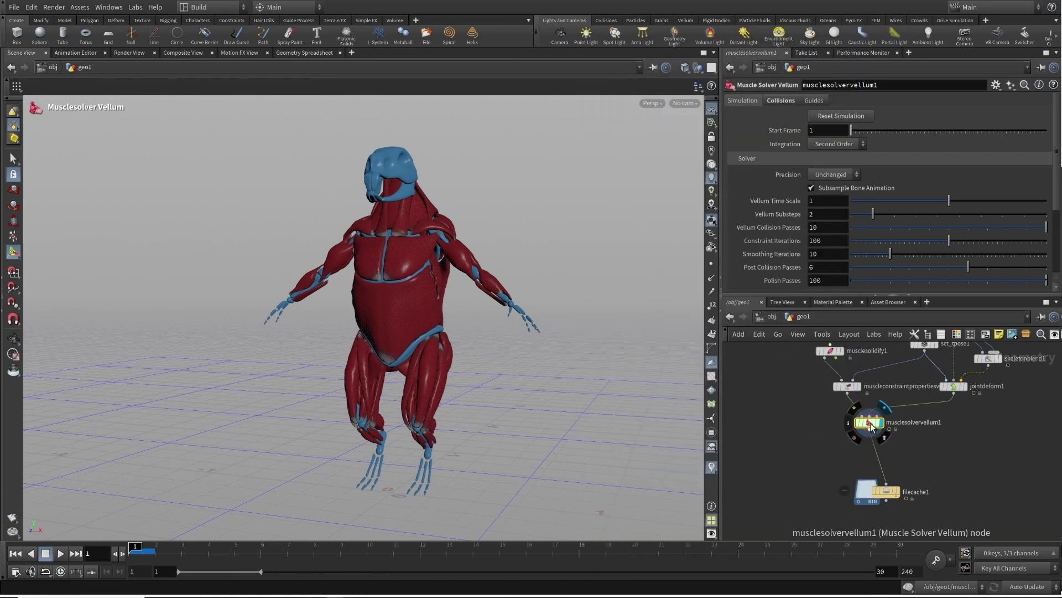
click(848, 423)
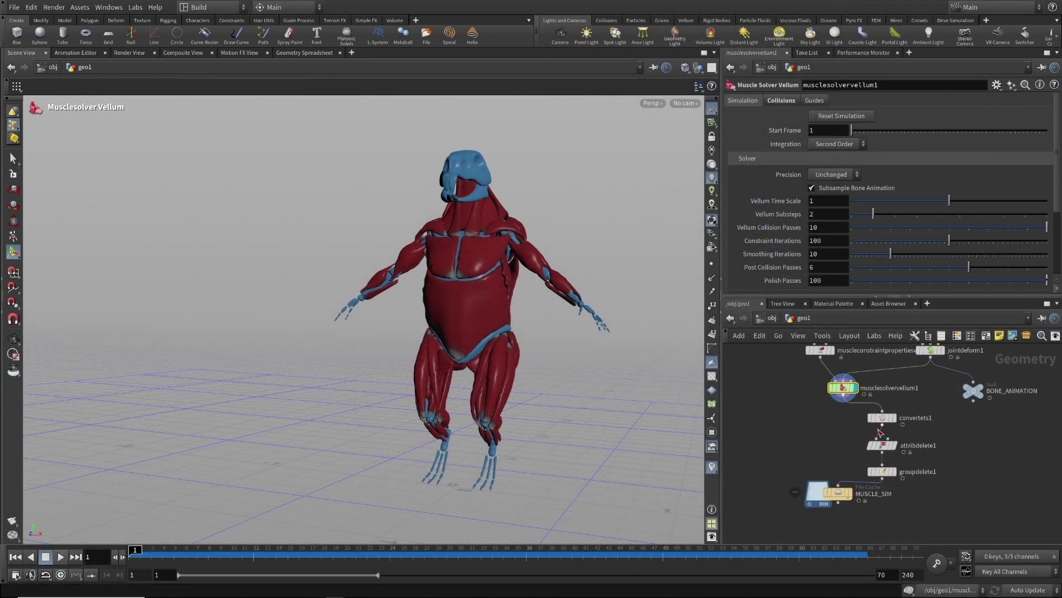
Display the Convert Tets node below the muscle solver and inspect its geometry information
click(900, 421)
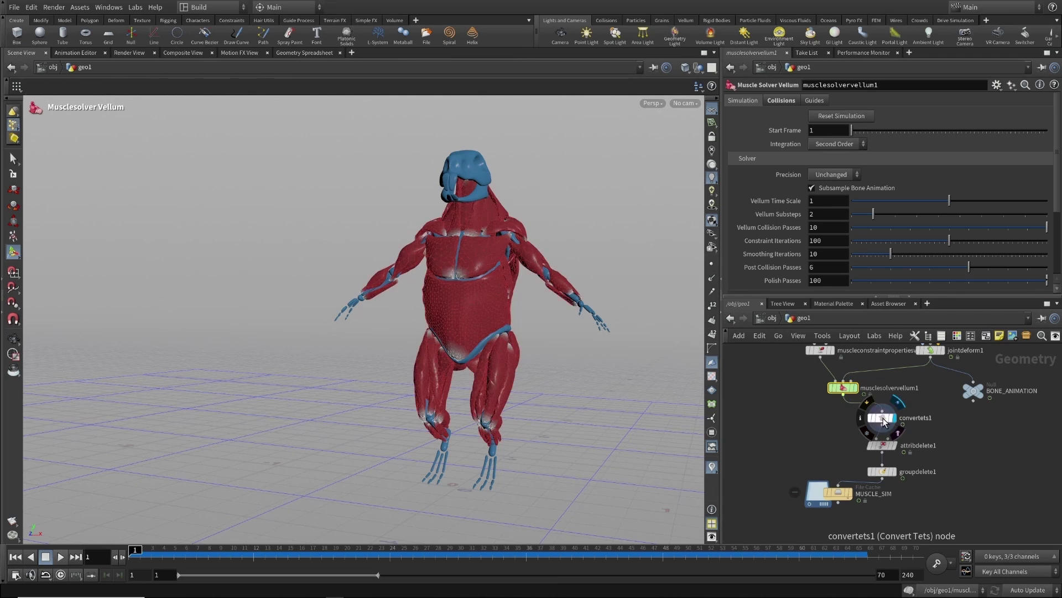
click(884, 421)
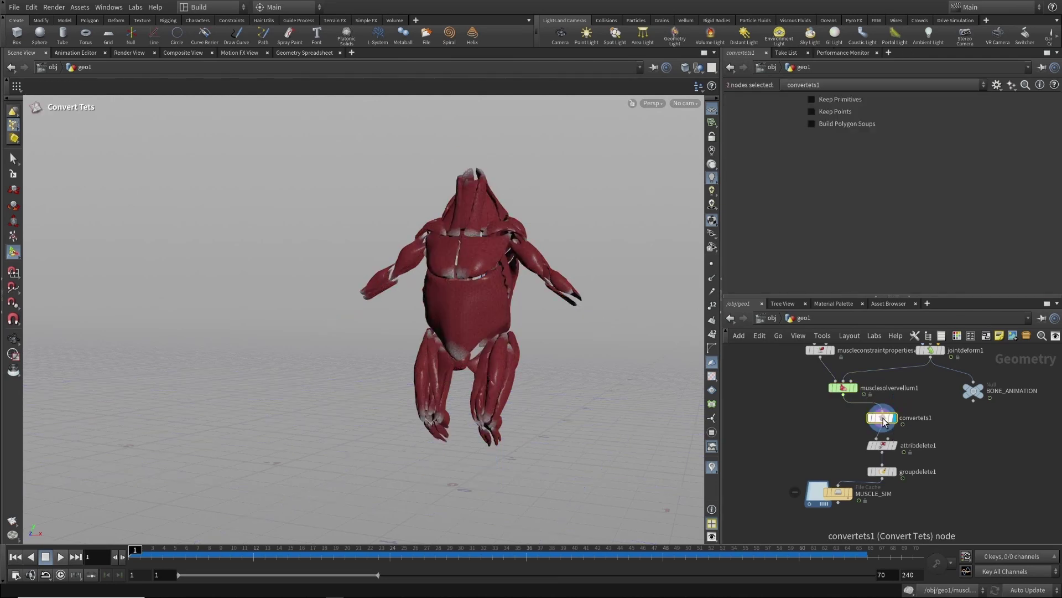
middle_click(884, 422)
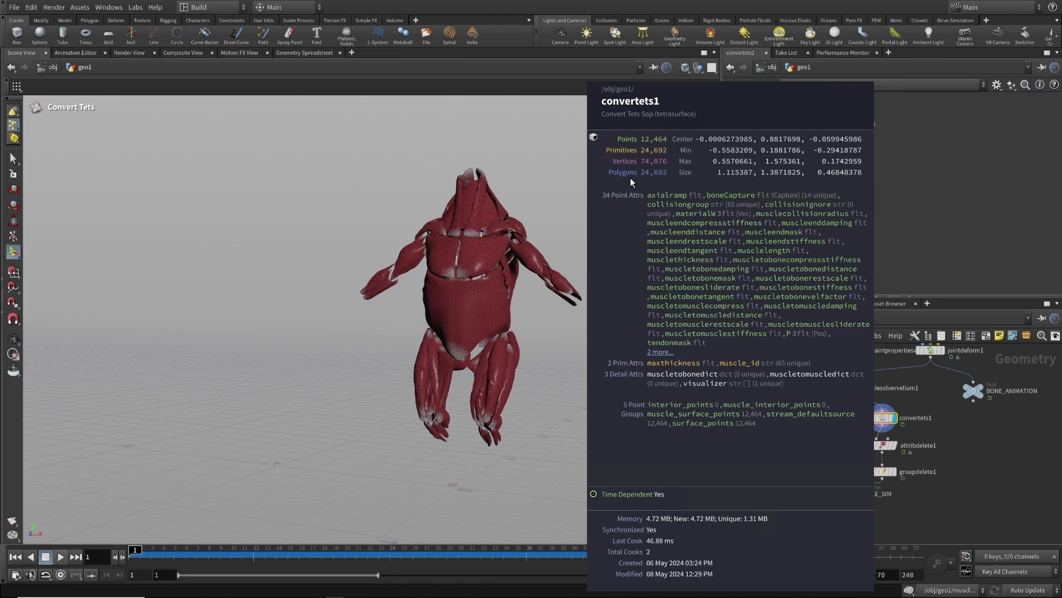
Display the Attribute Delete node and examine its point attribute pattern that preserves tpose
click(896, 447)
click(897, 447)
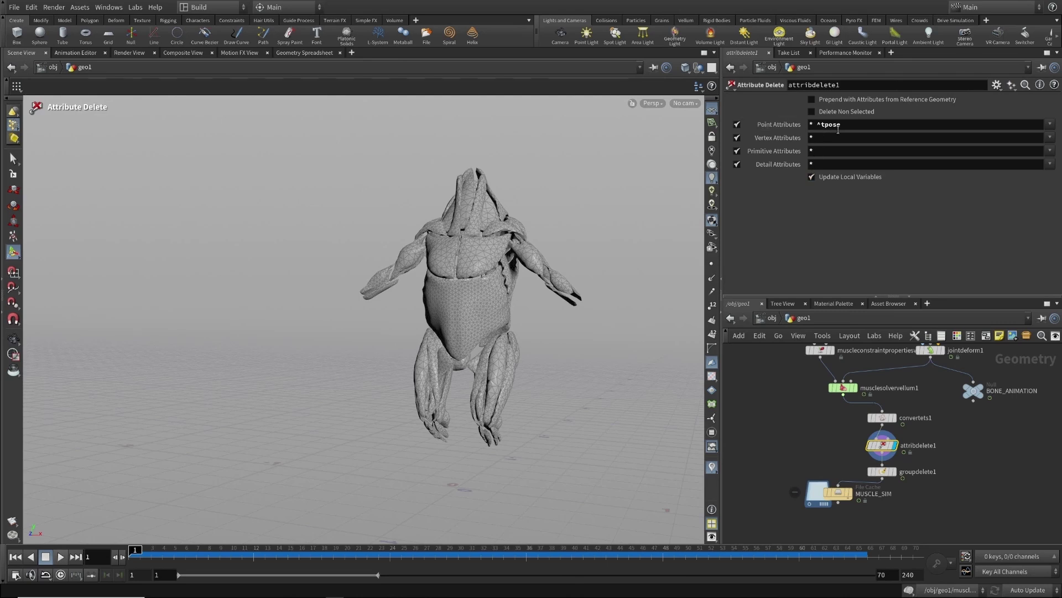
drag(844, 126, 816, 130)
click(848, 127)
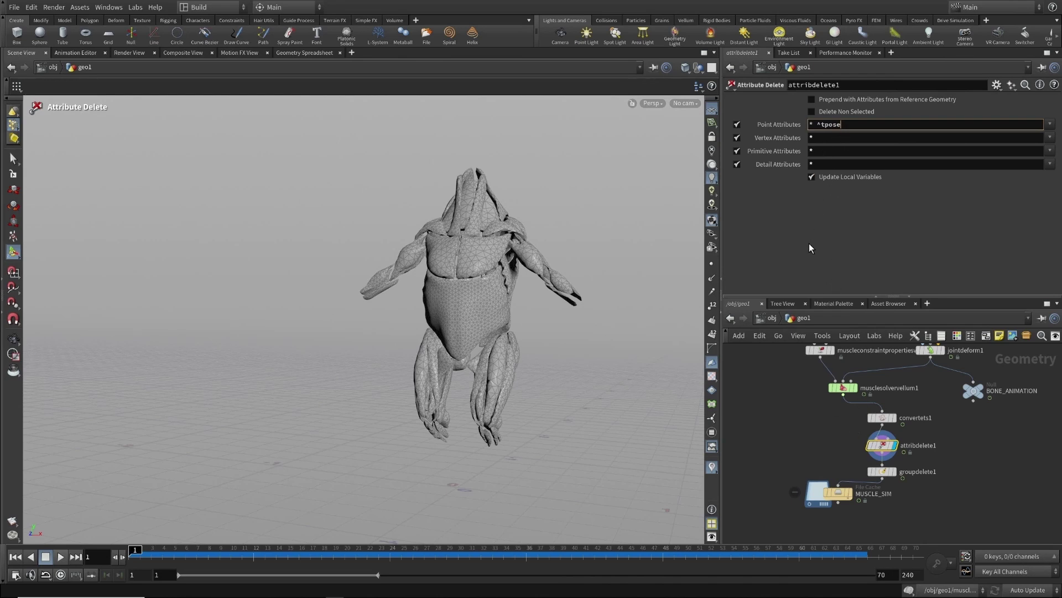
click(829, 440)
Display the Group Delete node to examine its settings, and shift the MUSCLE_SIM file cache slightly below it
ctrl+scroll(838, 450, down, 1)
mouse_move(885, 457)
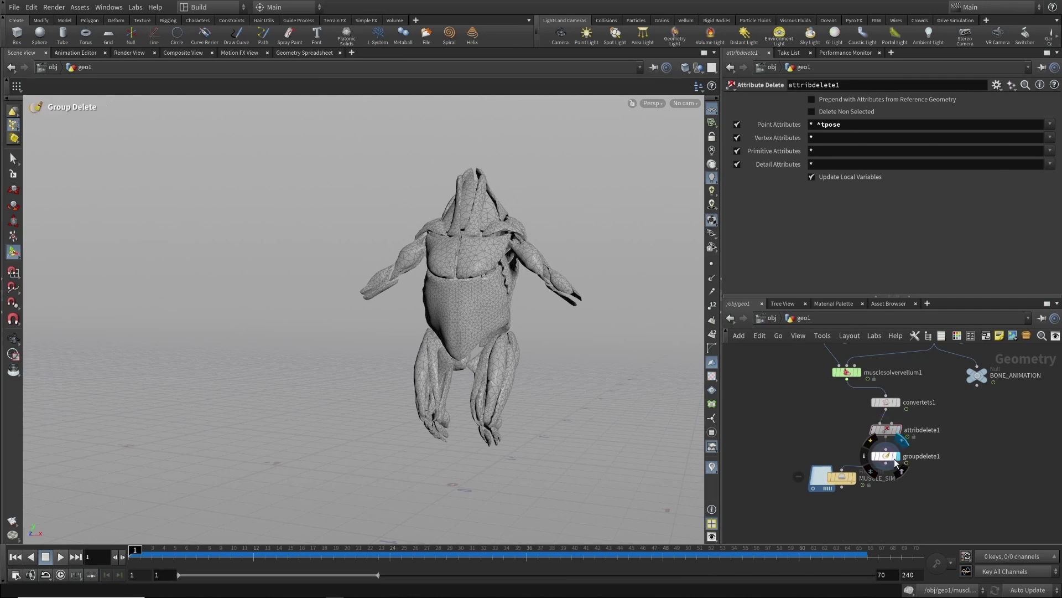
click(892, 456)
click(885, 457)
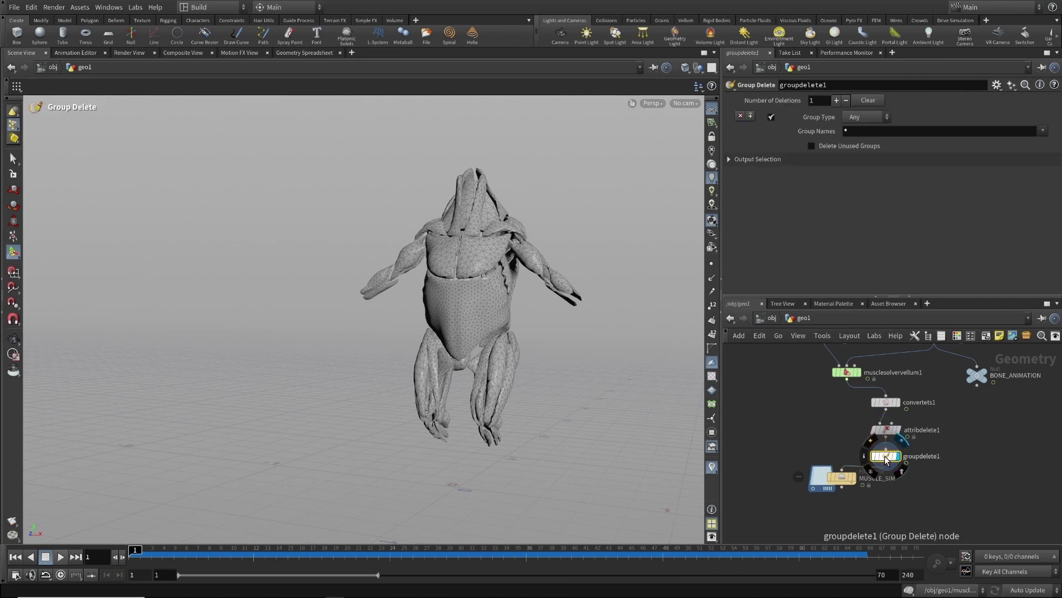
click(865, 456)
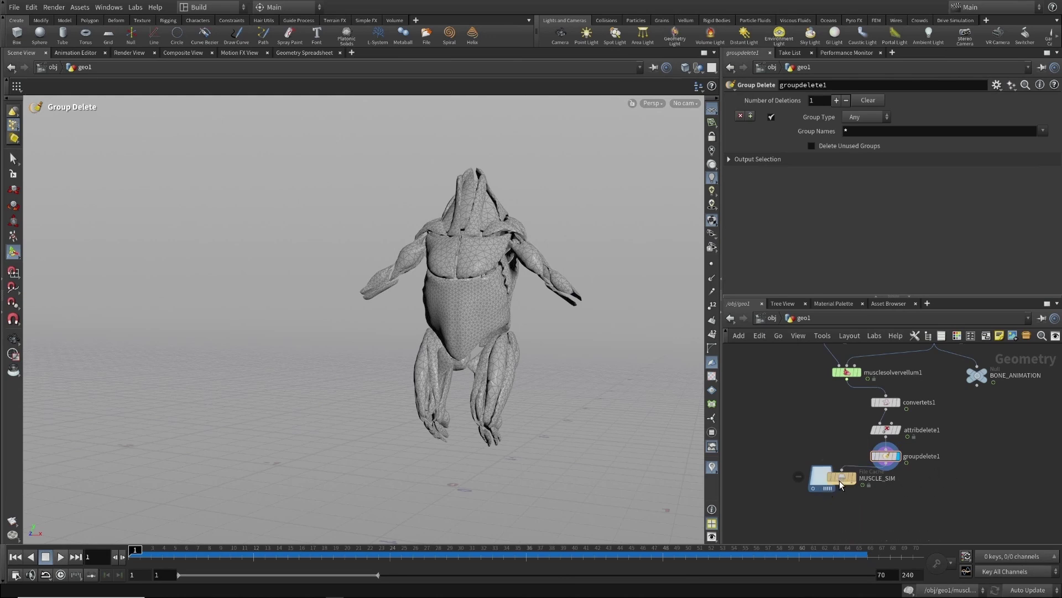
drag(839, 479, 836, 488)
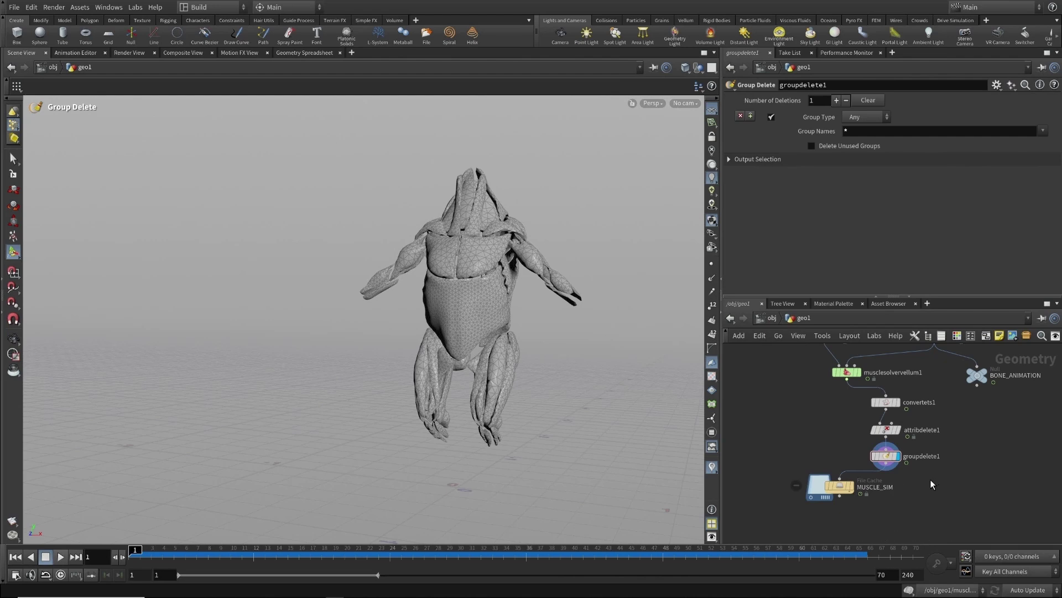
Display the BONE_ANIMATION null and scrub through the bone animation, ending at frame 1
middle_drag(977, 410, 925, 430)
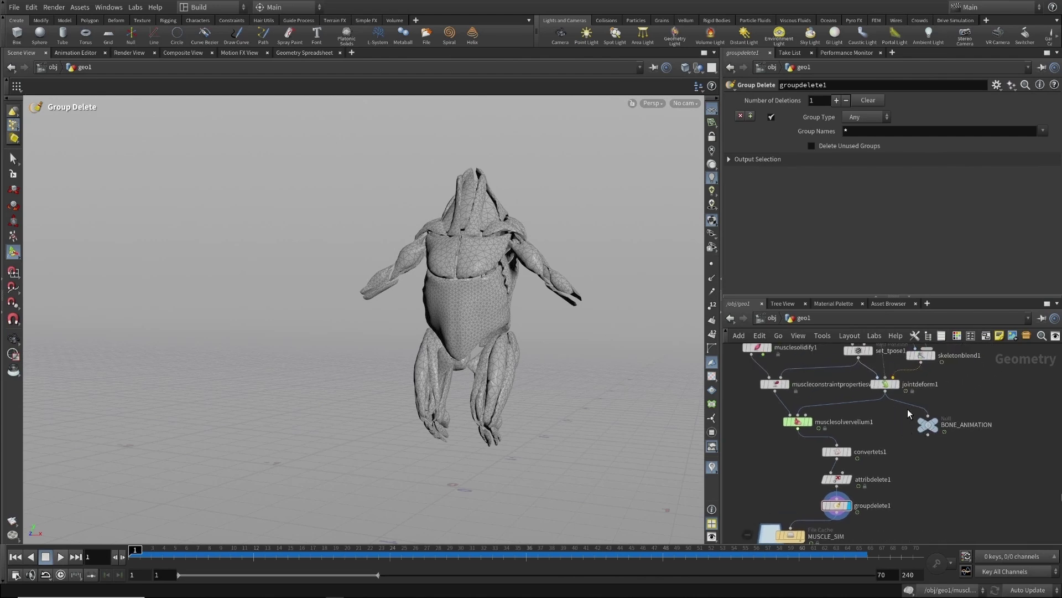
click(928, 424)
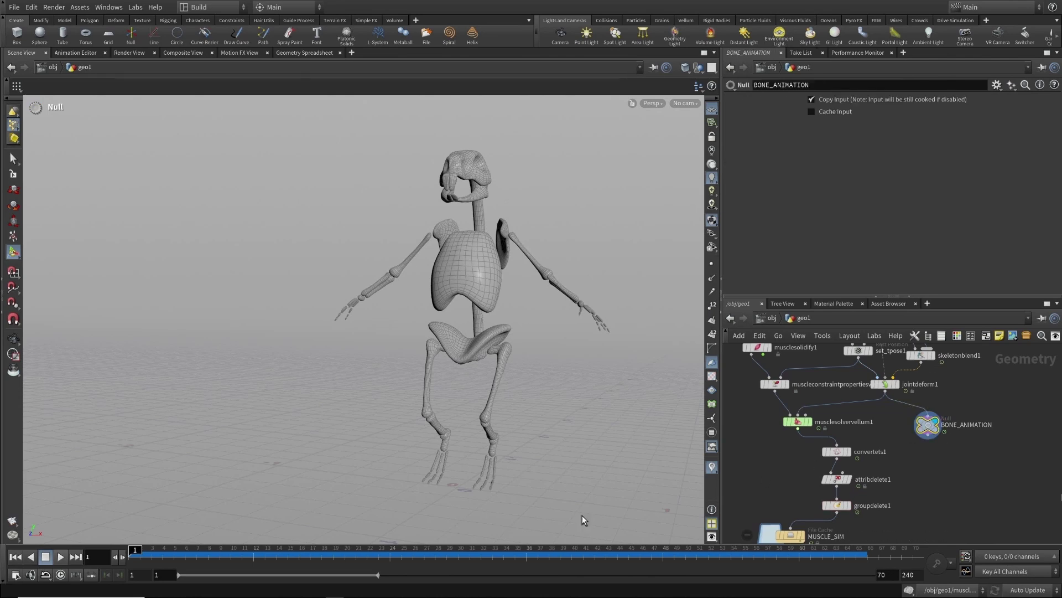
drag(219, 553, 135, 556)
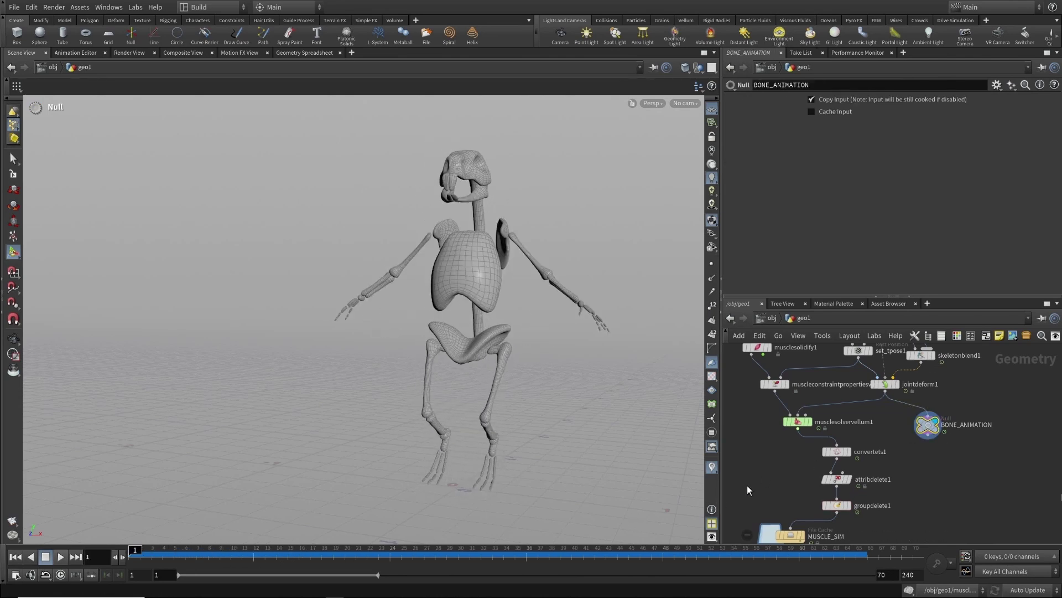